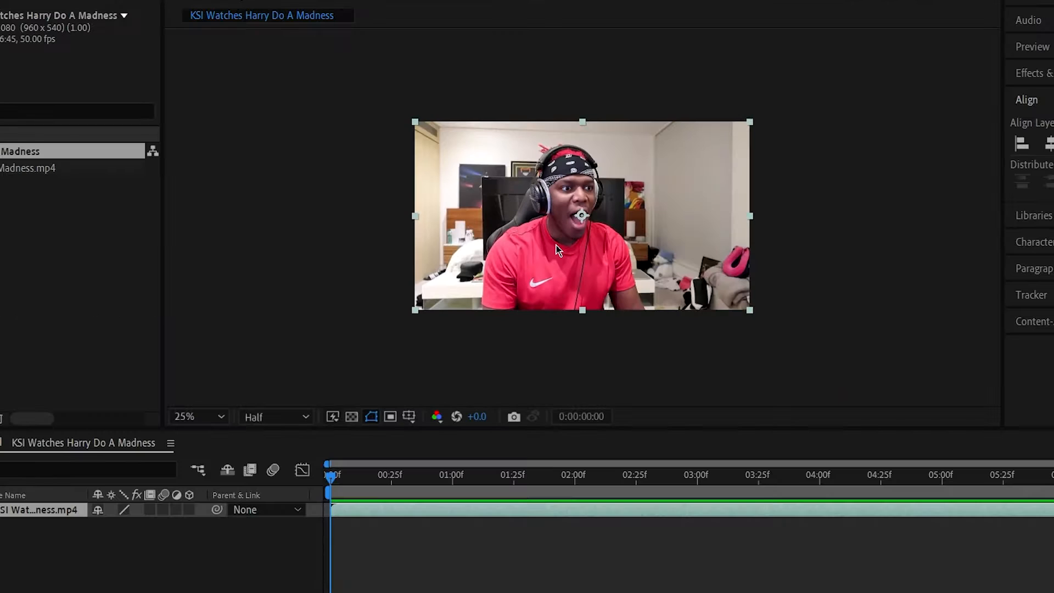
Open the video clip in the layer view and paint Roto Brush foreground strokes over the man's torso, arms and face
double_click(879, 418)
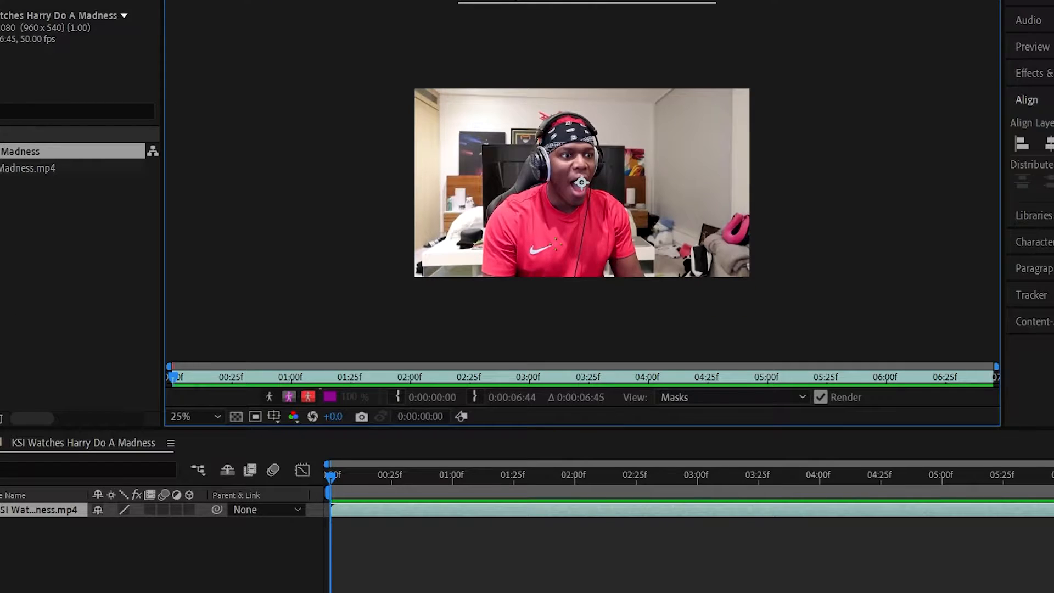
scroll(582, 182, "up", 2)
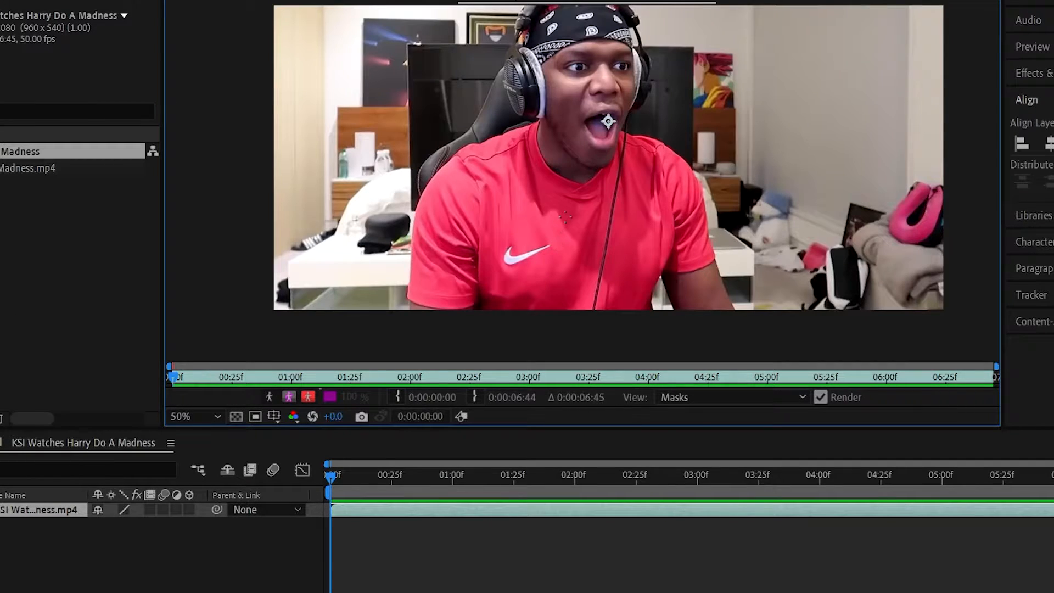
left_click_drag(607, 121, 690, 295)
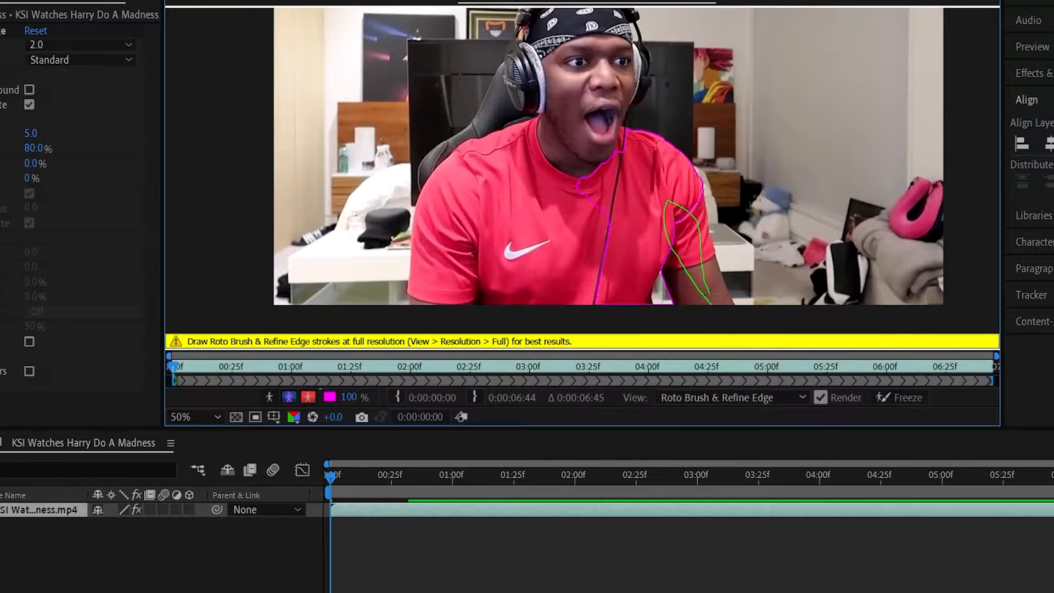
left_click_drag(714, 296, 717, 300)
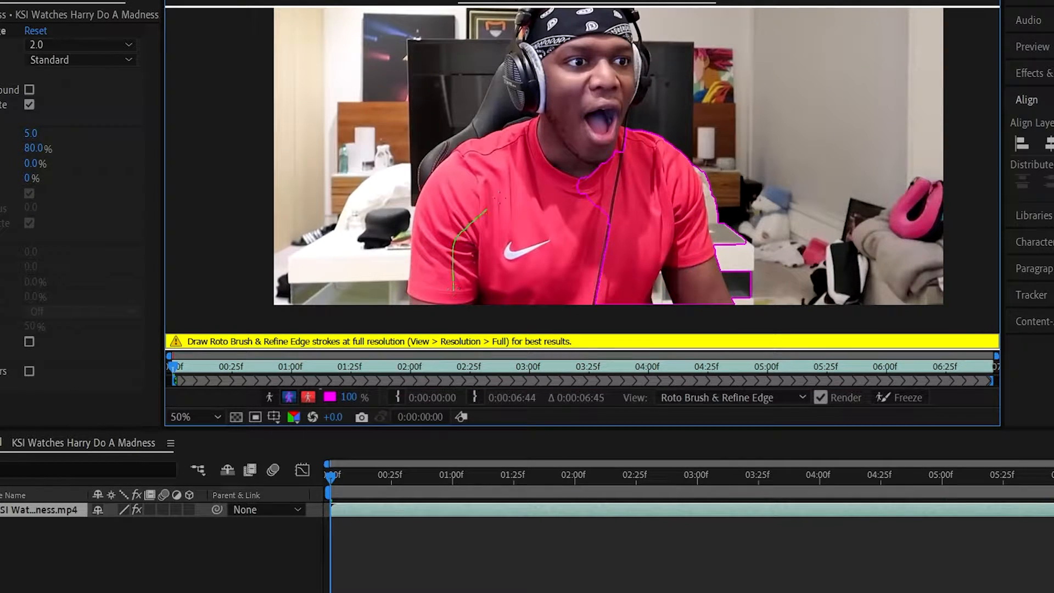
scroll(577, 135, "up", 2)
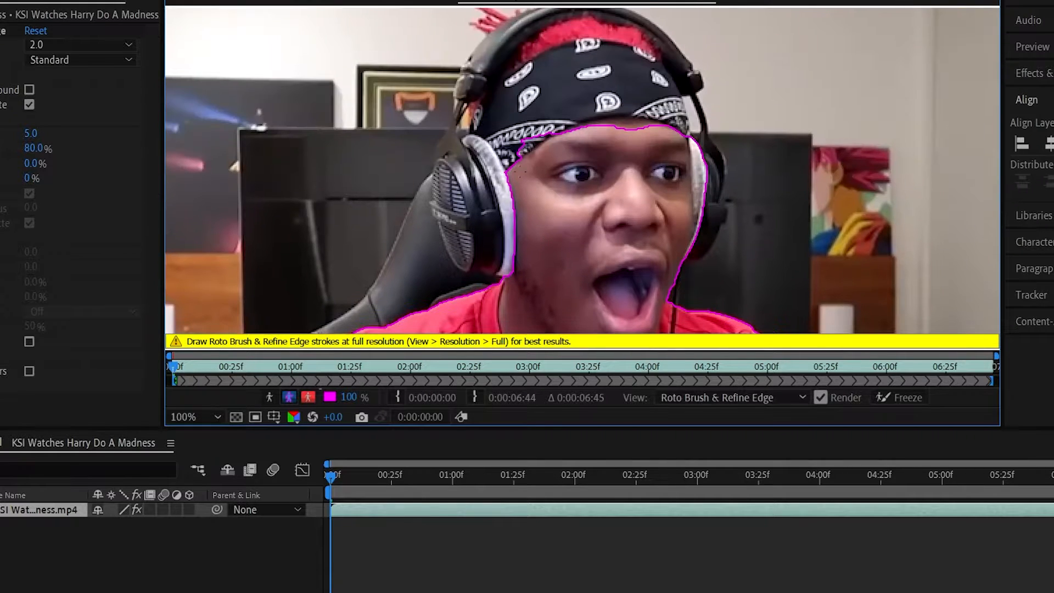
scroll(527, 165, "down", 2)
Add the bandana, the chair back and the headphones' near ear cup and headband to the Roto Brush selection
left_click_drag(505, 107, 483, 165)
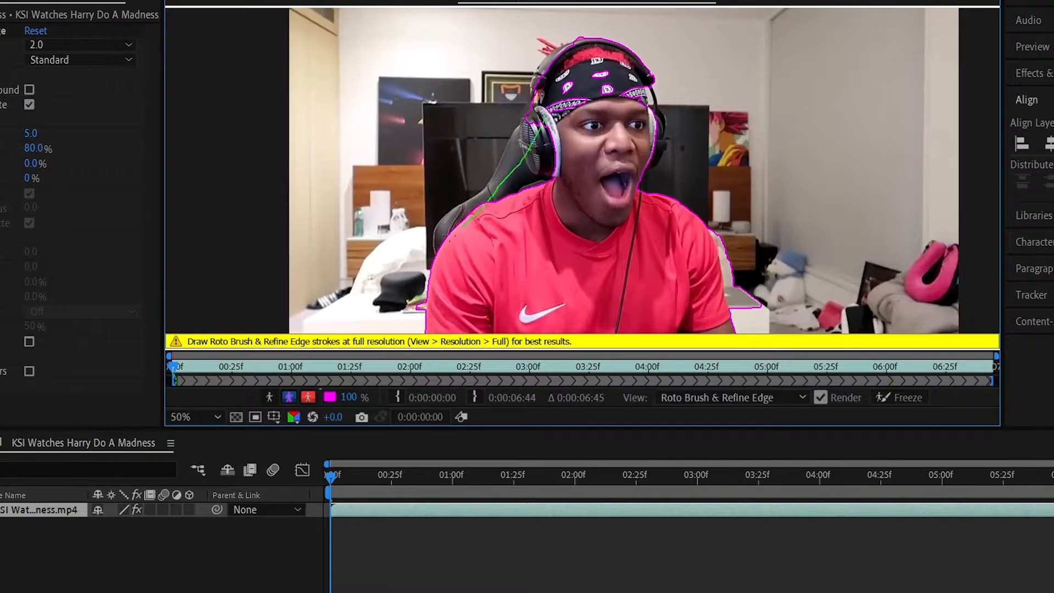
scroll(571, 326, "up", 2)
scroll(571, 327, "up", 2)
left_click_drag(615, 206, 508, 257)
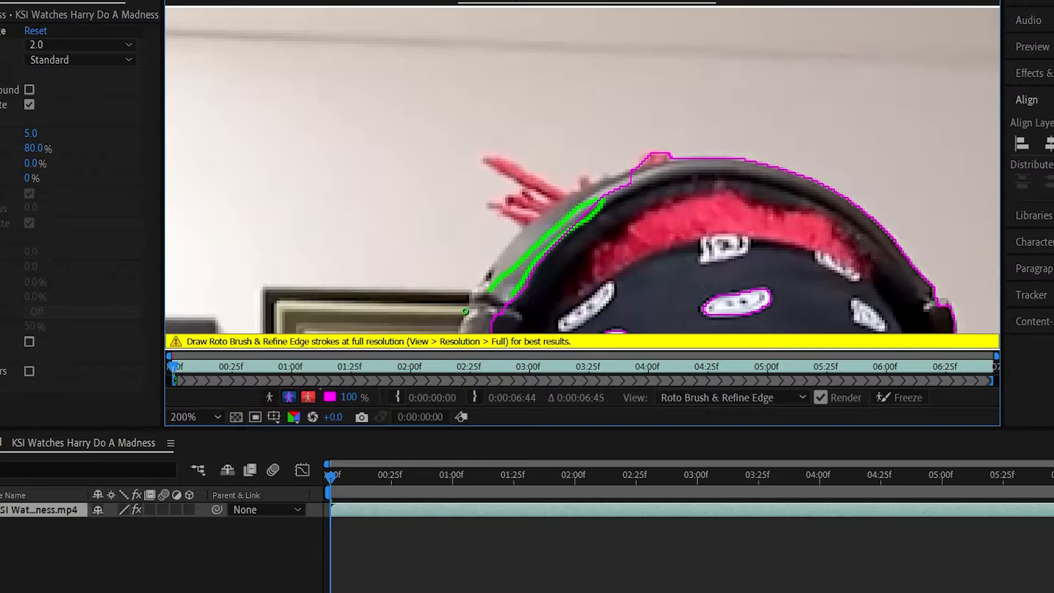
Extend the Roto Brush selection over the red hair tips, the bandana's edge and the headphones' far ear cup
mouse_move(555, 191)
left_mouse_down()
mouse_move(512, 172)
mouse_move(492, 208)
left_mouse_up()
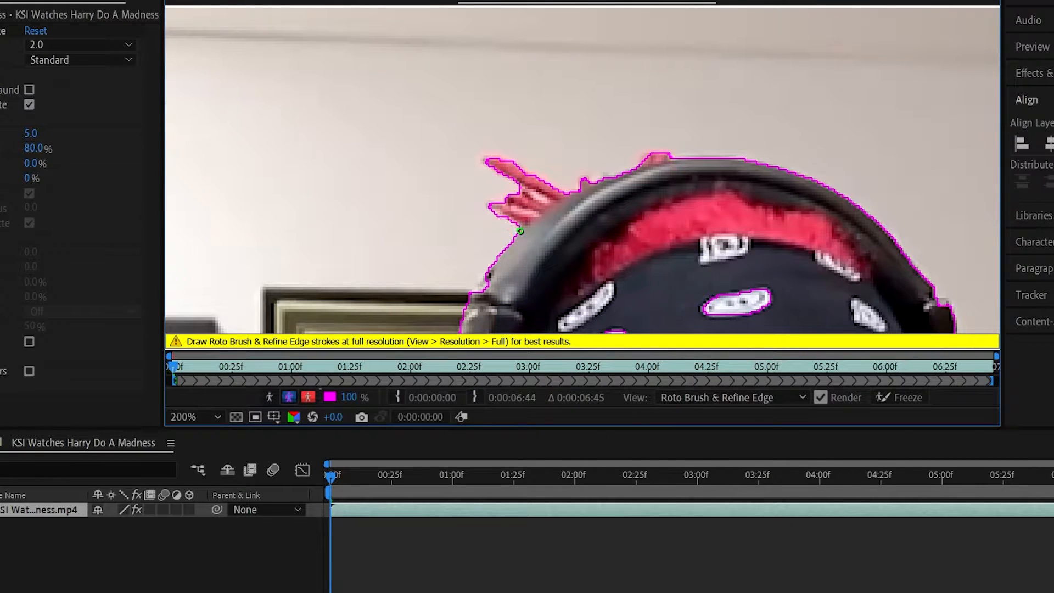
mouse_move(552, 204)
left_mouse_down()
mouse_move(534, 228)
mouse_move(516, 199)
left_mouse_up()
key("comma")
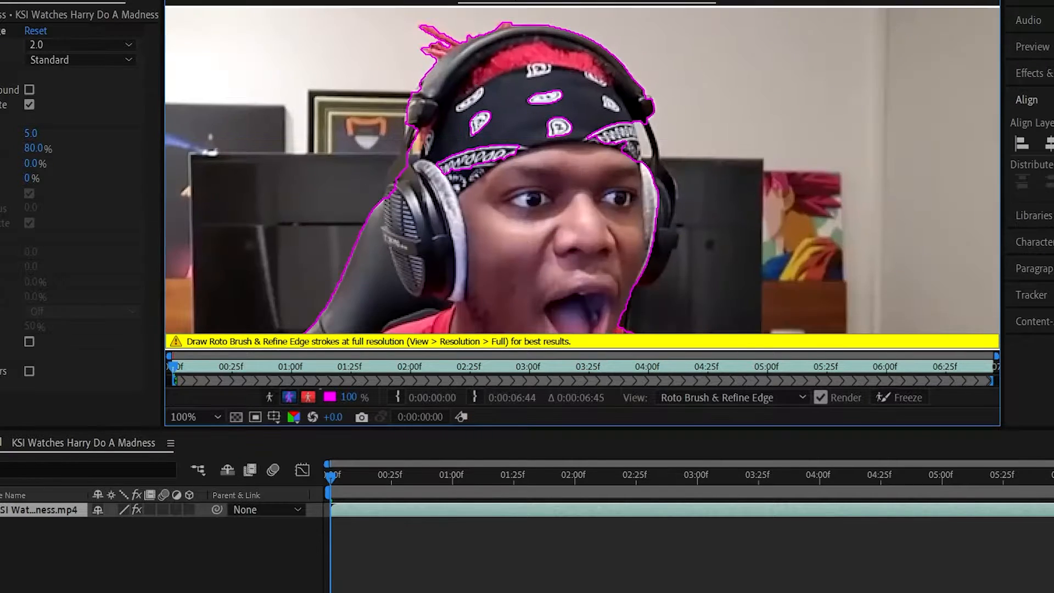
mouse_move(501, 113)
left_mouse_down()
mouse_move(562, 143)
mouse_move(533, 159)
left_mouse_up()
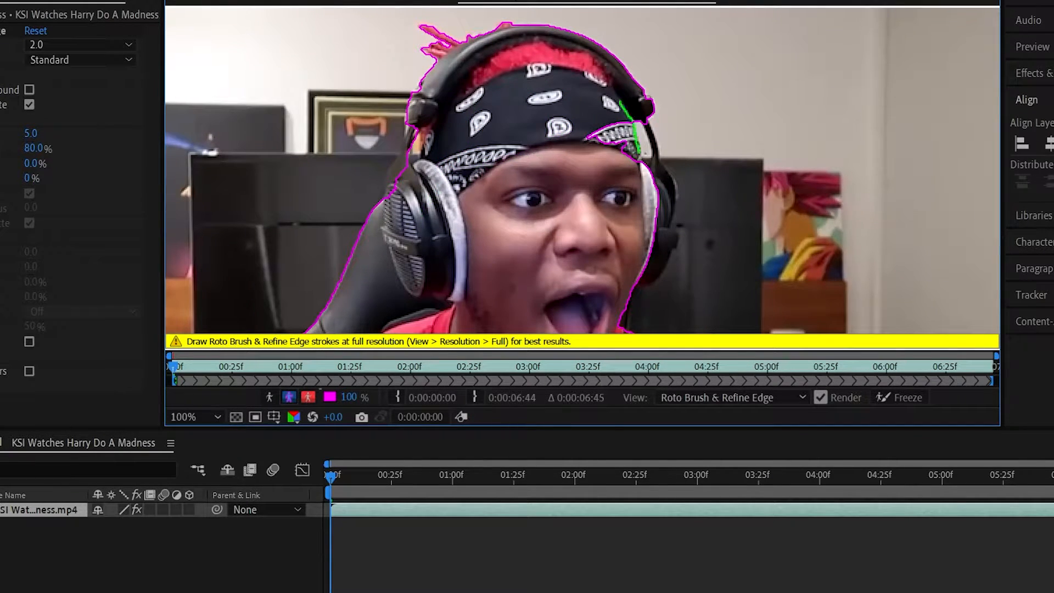
mouse_move(637, 148)
left_mouse_down()
mouse_move(654, 264)
mouse_move(668, 213)
mouse_move(661, 166)
left_mouse_up()
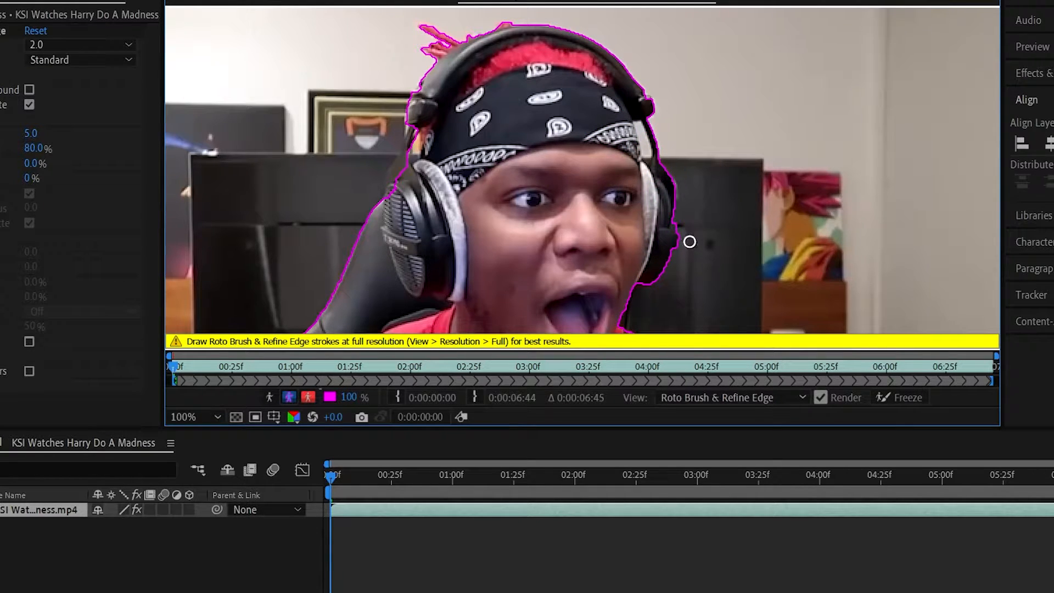
Subtract the background areas beside the arms and sleeves from the Roto Brush selection to tidy the body outline
scroll(506, 233, "down", 1)
left_click_drag(506, 233, 493, 91)
left_click_drag(407, 136, 395, 158)
left_click_drag(420, 80, 419, 108)
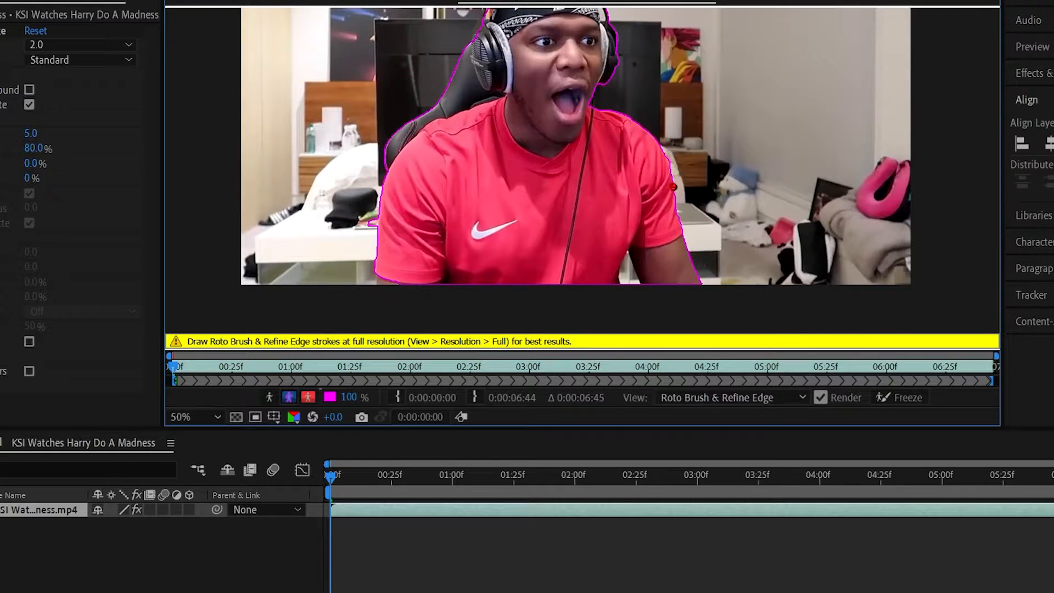
scroll(511, 211, "up", 2)
left_click_drag(511, 210, 835, 47)
scroll(720, 154, "down", 1)
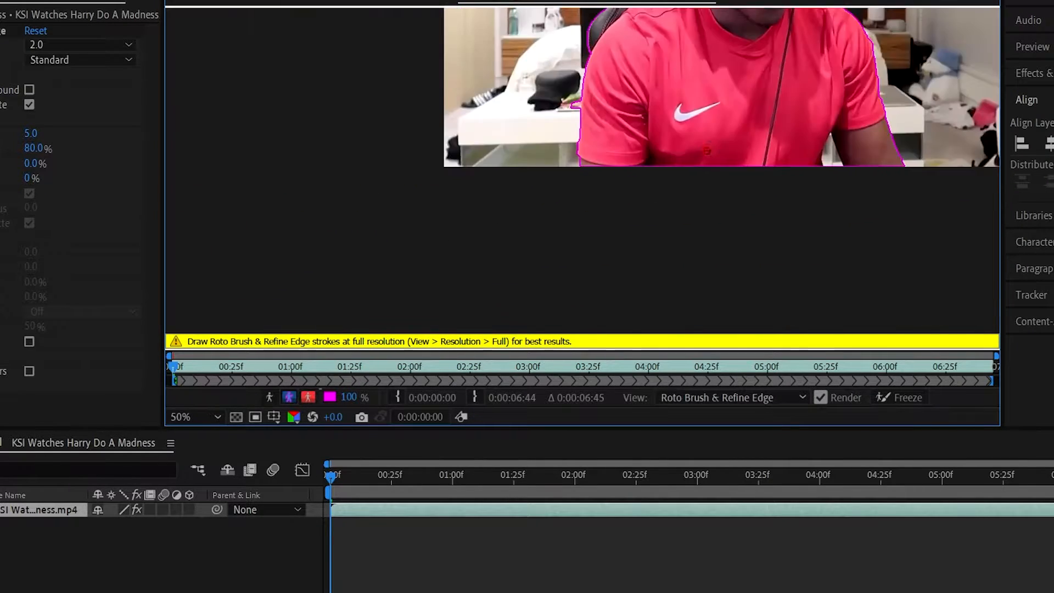
left_click_drag(720, 153, 602, 378)
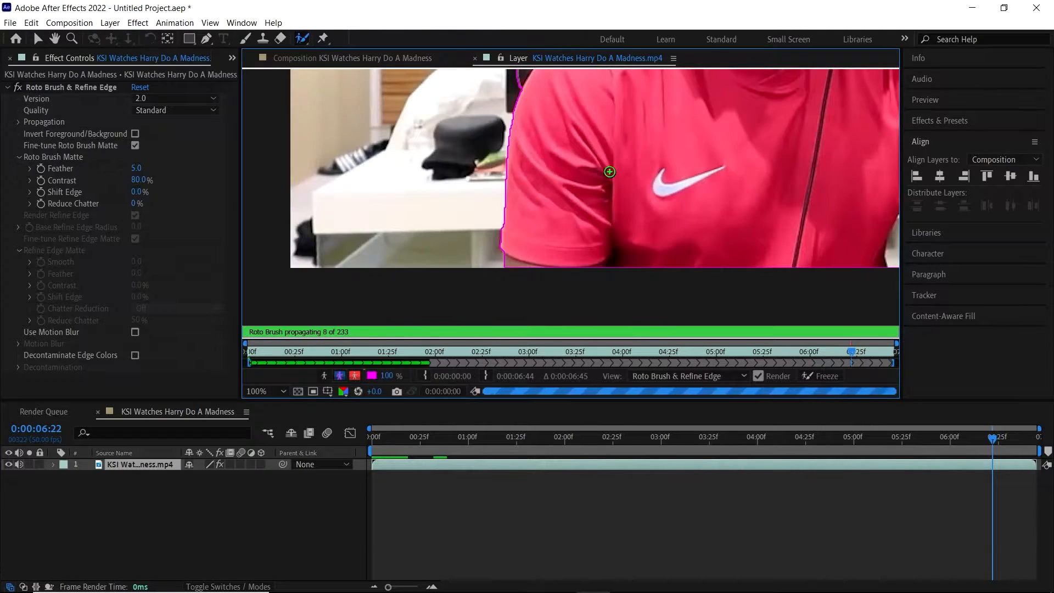
Propagate the Roto Brush outline through the whole clip, then return to the first frame
scroll(872, 373, "down", 4)
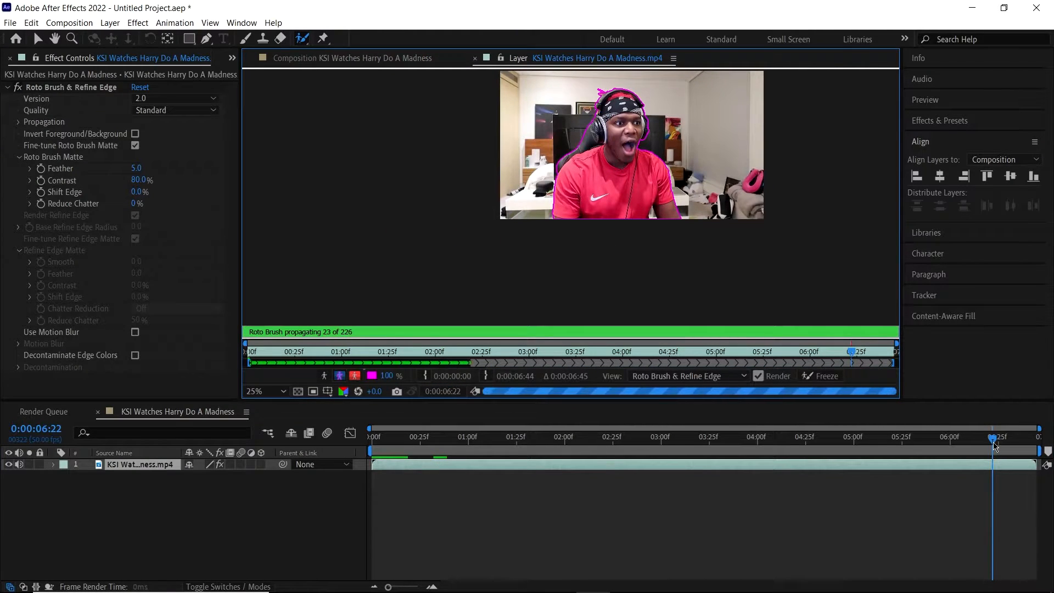
left_click_drag(557, 438, 372, 443)
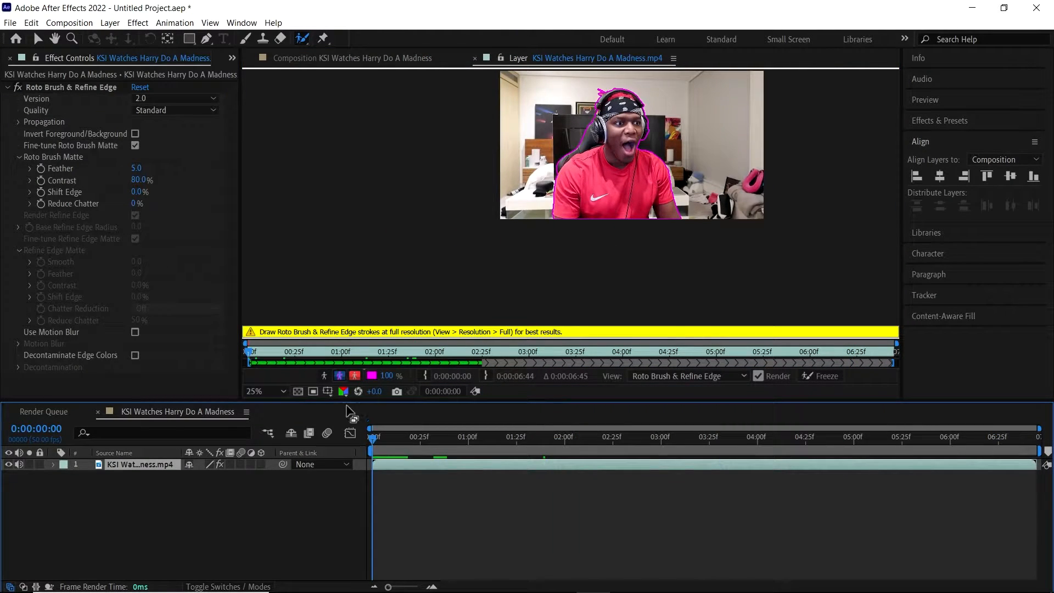
key("space")
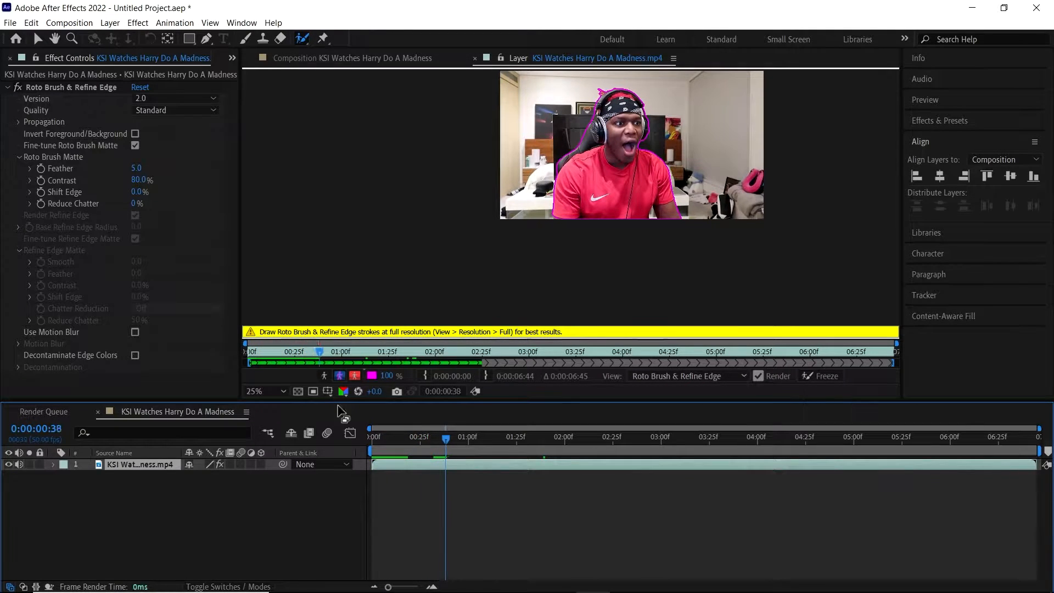
left_click(343, 392)
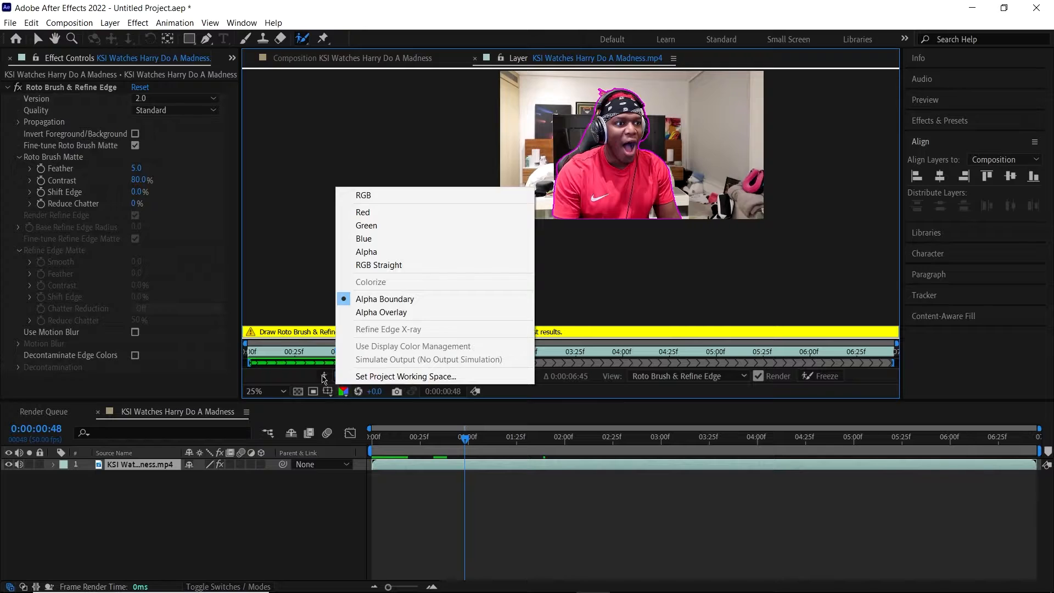
left_click(324, 379)
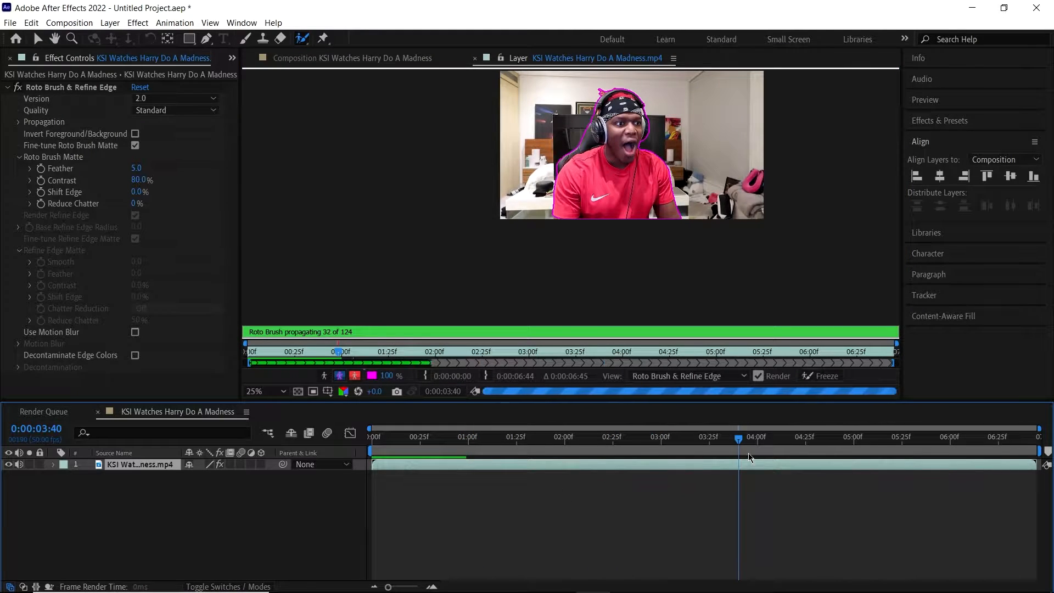
mouse_move(749, 458)
left_mouse_down()
mouse_move(863, 467)
mouse_move(751, 486)
mouse_move(647, 442)
mouse_move(631, 477)
mouse_move(1038, 467)
mouse_move(913, 464)
left_mouse_up()
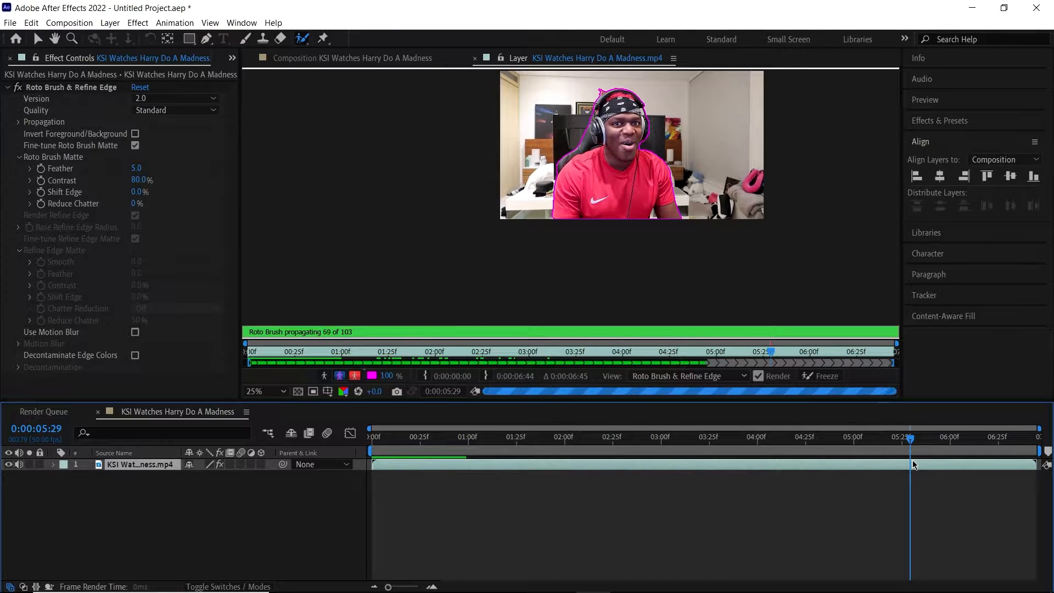
mouse_move(911, 440)
left_mouse_down()
mouse_move(1047, 462)
mouse_move(370, 464)
left_mouse_up()
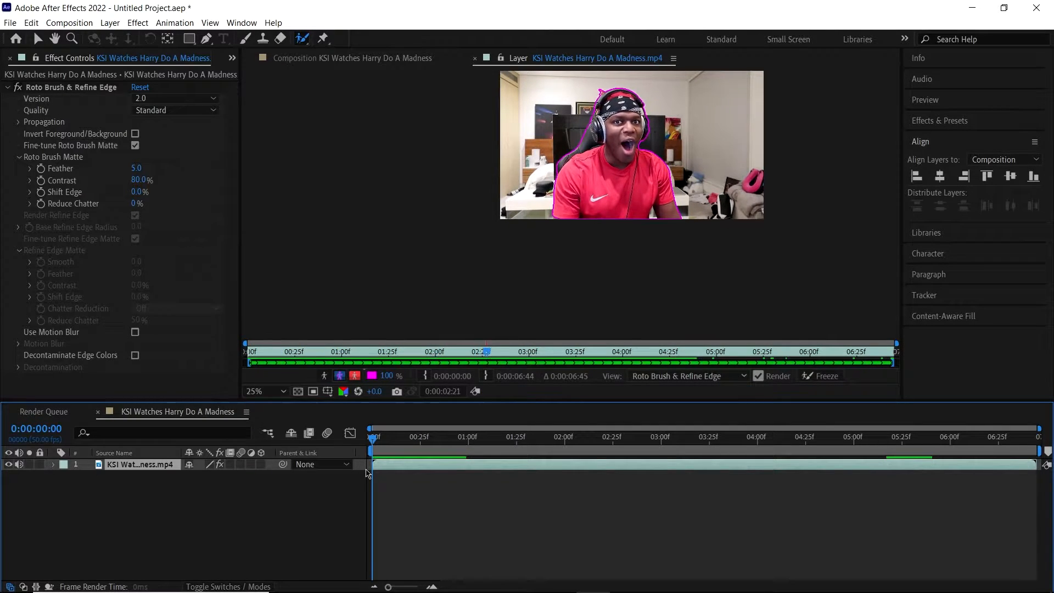
Mute the clip's audio and preview the propagated outline from the first frame in the layer view
key("space")
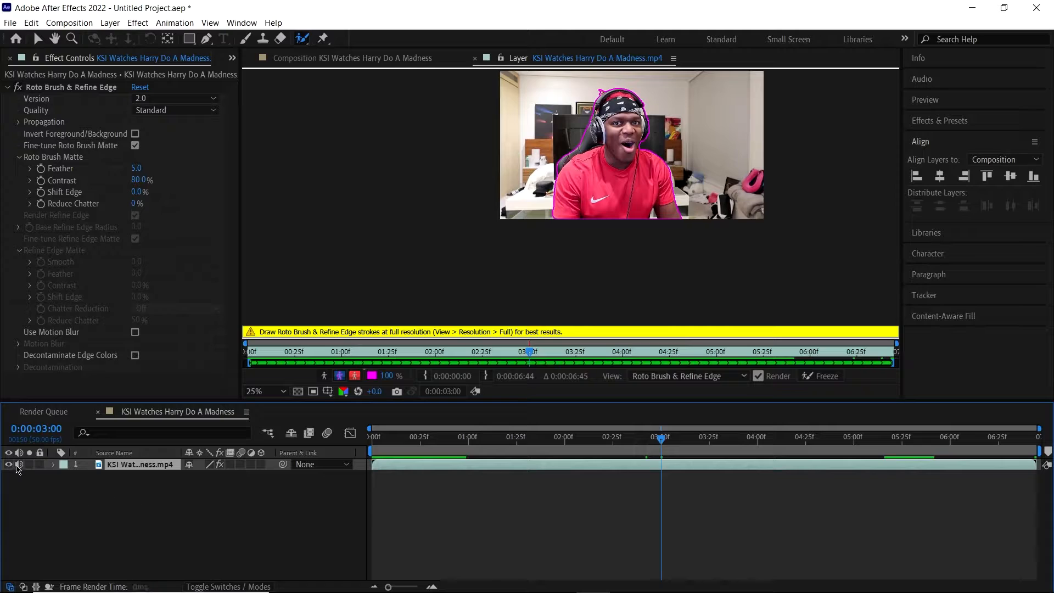
left_click(19, 464)
left_click_drag(663, 442, 373, 439)
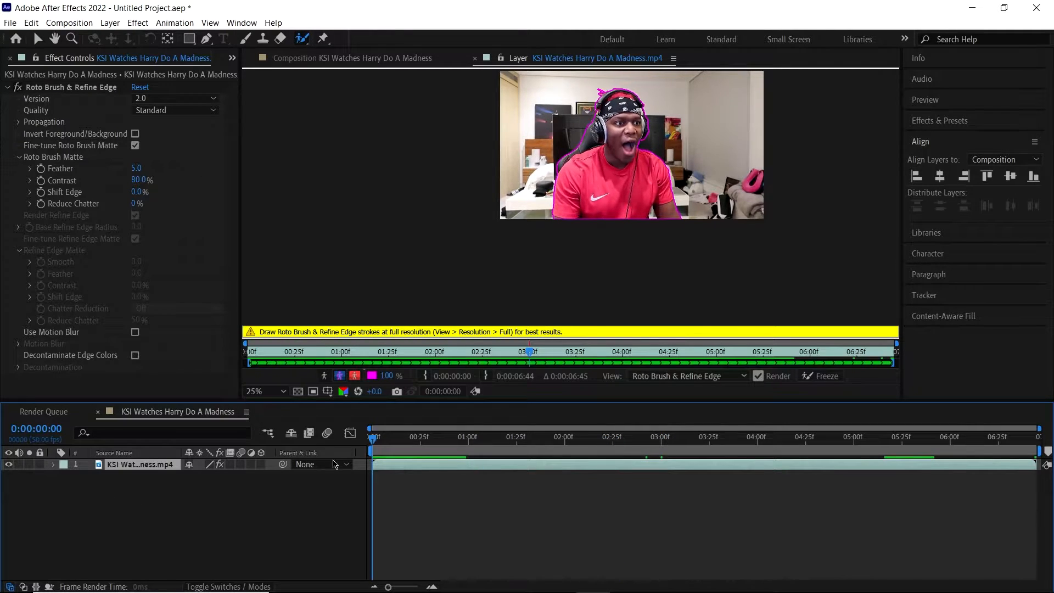
key("space")
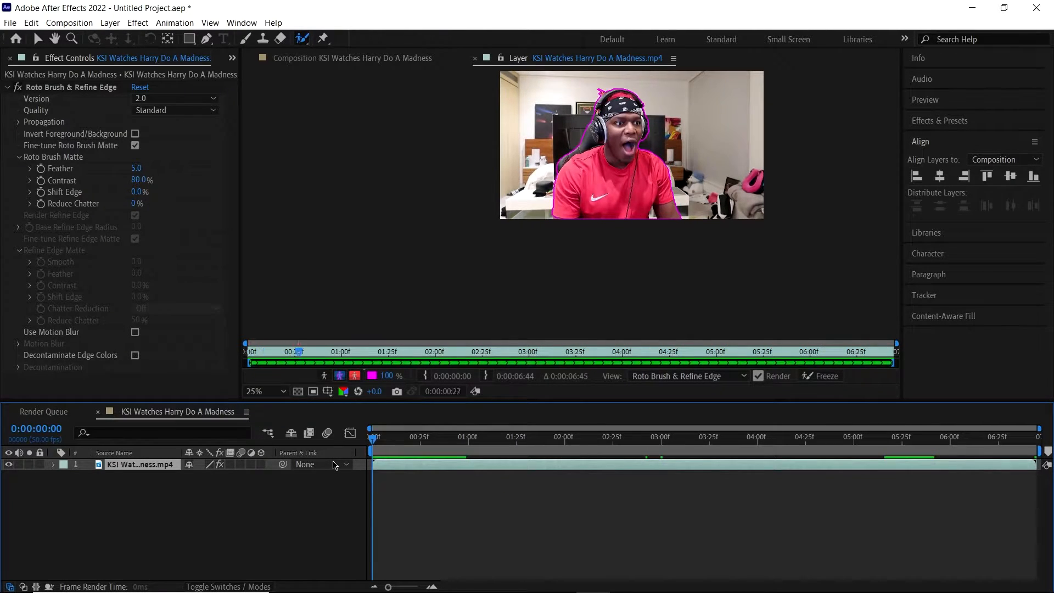
key("space")
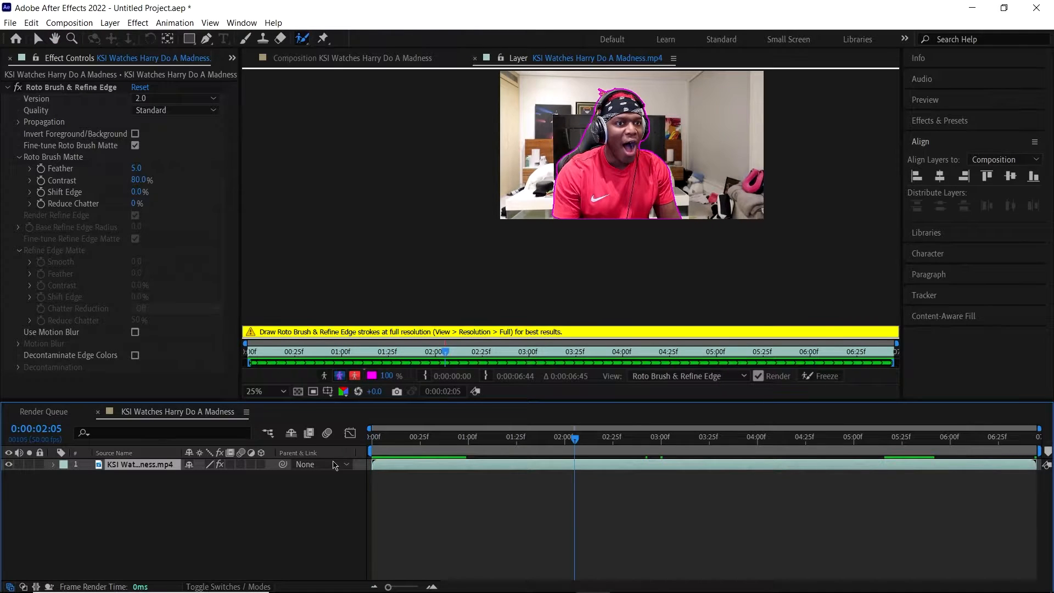
Play the composition from the first frame to check the man's cutout without the background
left_click(344, 58)
key("space")
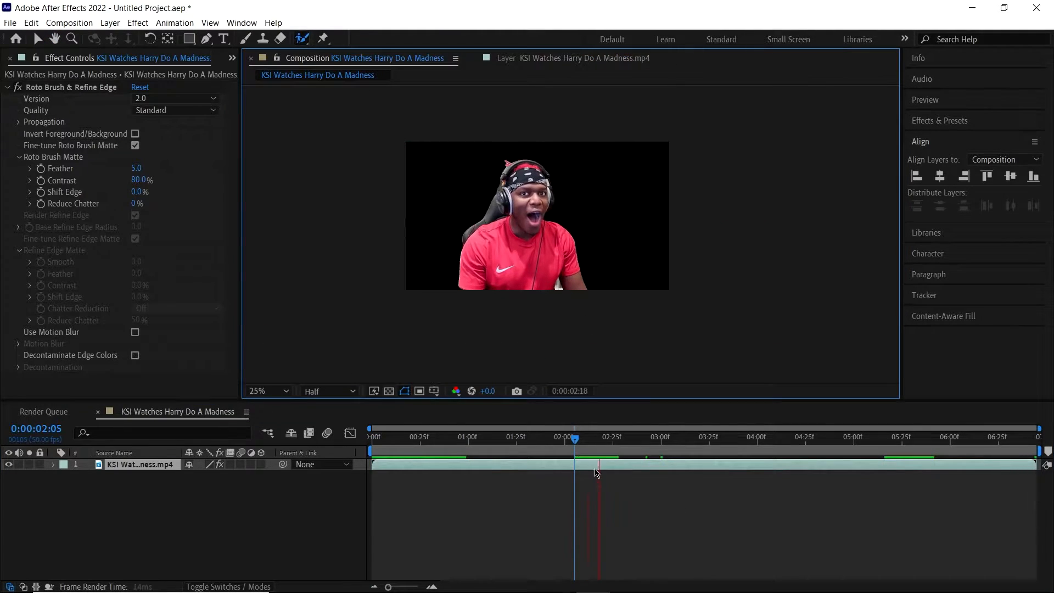
key("space")
left_click_drag(659, 442, 233, 461)
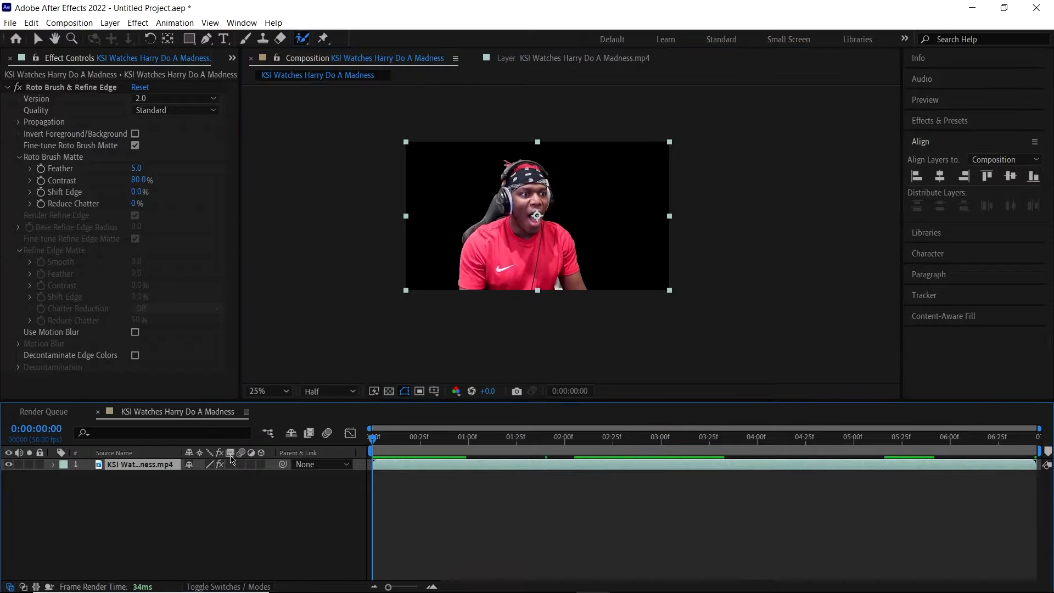
key("space")
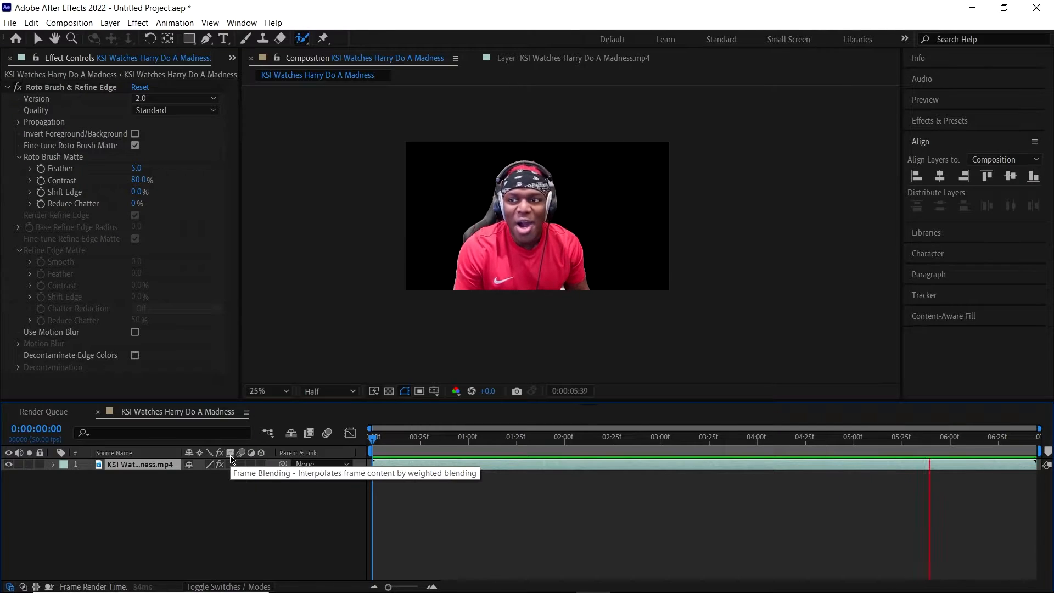
key("space")
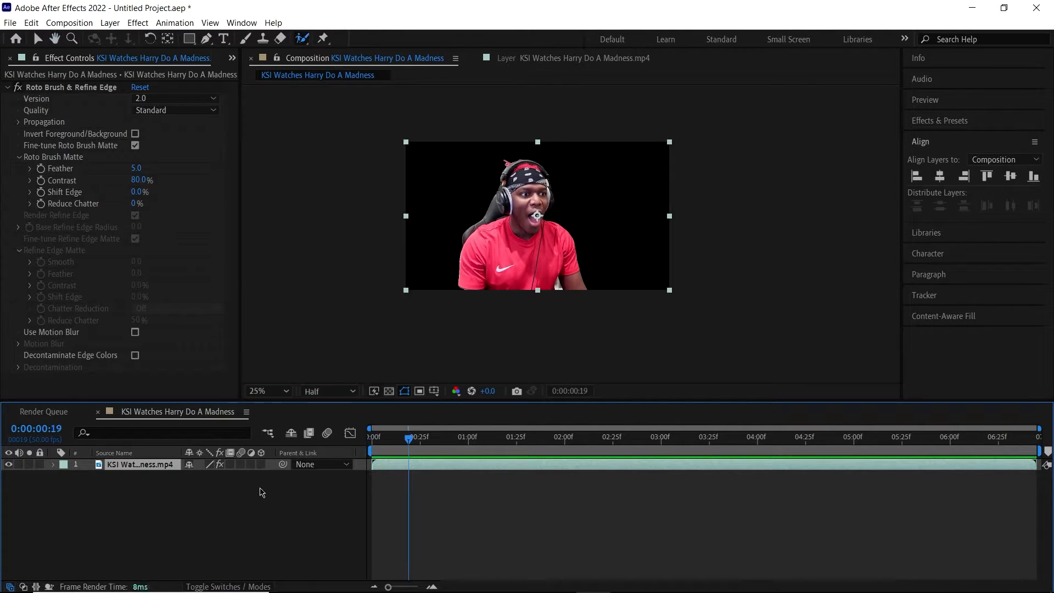
Go to about 0:00:05:39 and step through the neighbouring frames in the layer view to examine the roto outline
left_click_drag(426, 446, 931, 474)
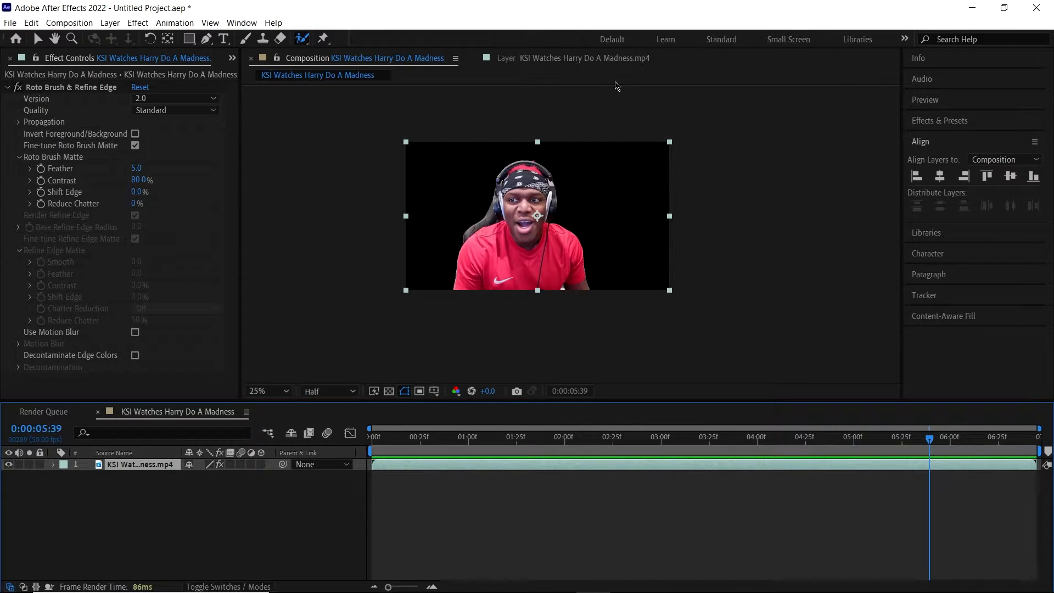
left_click(618, 63)
key("Page_Down")
key("Page_Down")
key("Page_Down")
key("Page_Down")
key("Page_Down")
key("Page_Down")
key("Page_Down")
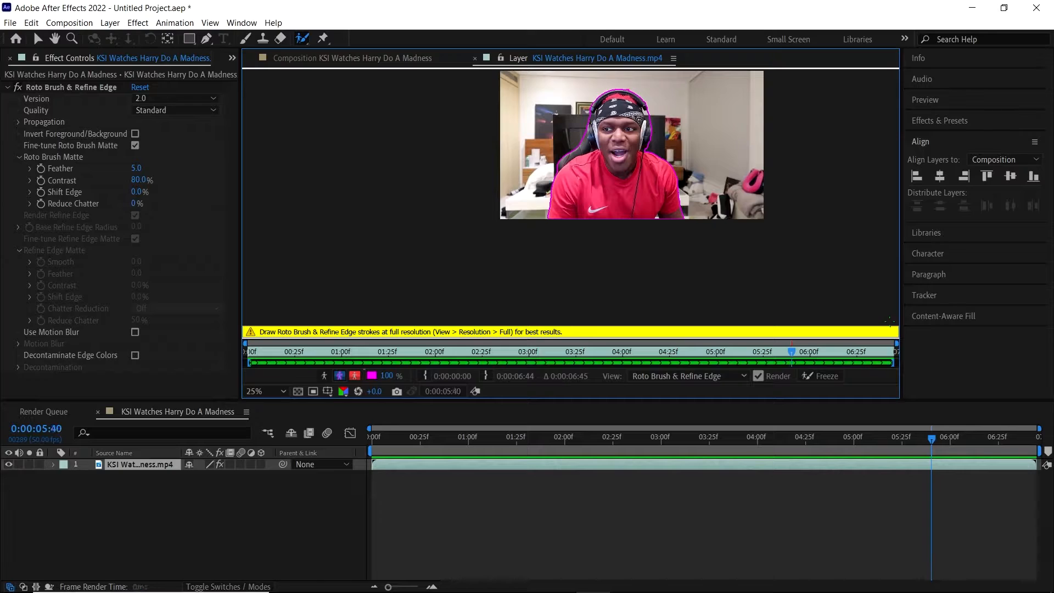
key("Page_Up")
key("Page_Up")
key("Page_Up")
key("Page_Up")
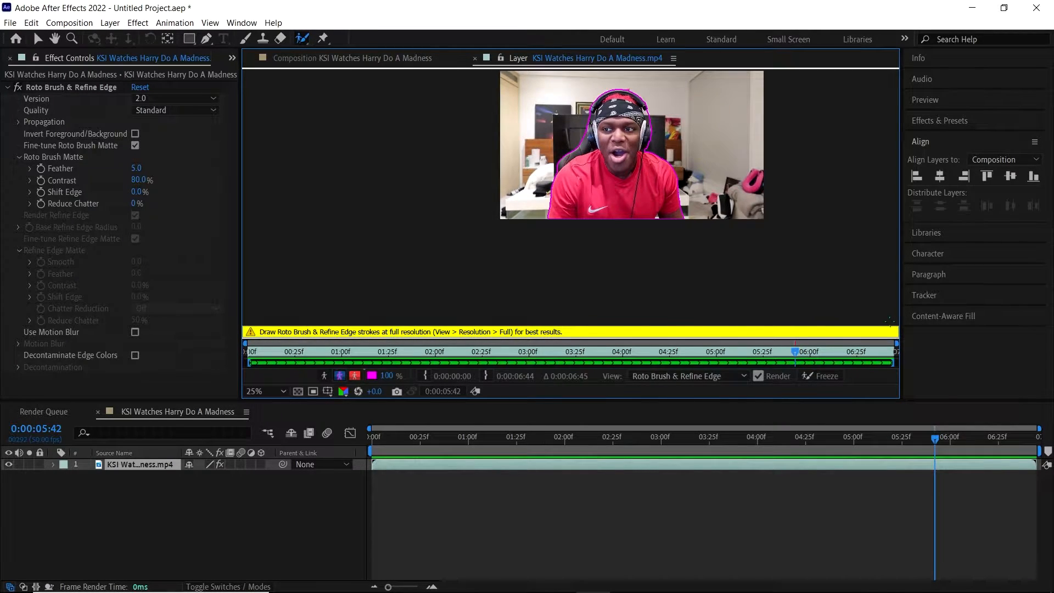
Compare frames 0:00:05:42 and 0:00:05:43, then add a foreground Roto Brush stroke at the headphone edge on frame 0:00:05:43
scroll(767, 265, "up", 2)
left_click_drag(747, 177, 732, 341)
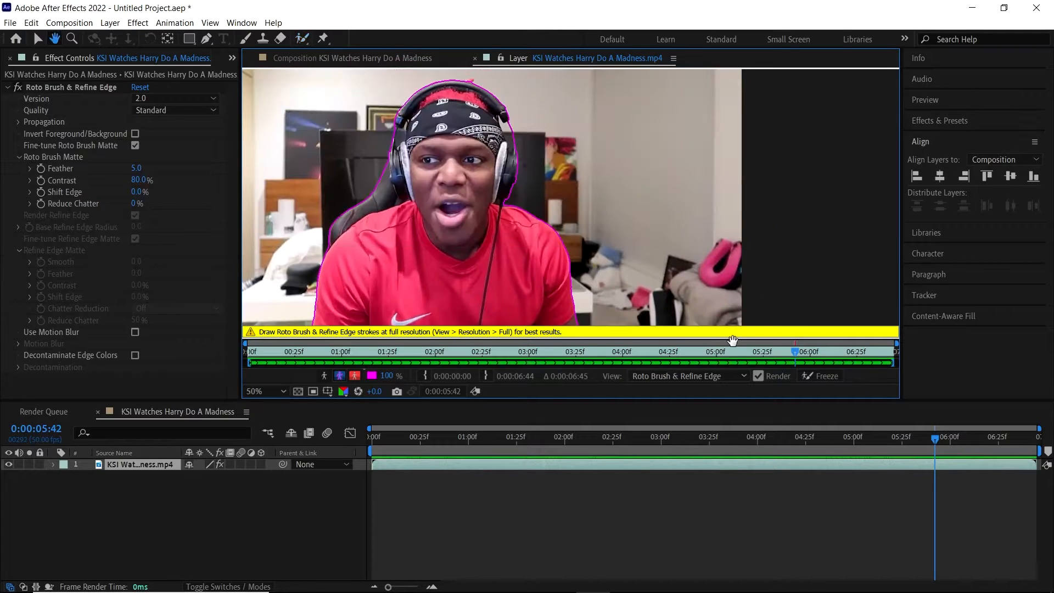
left_click(940, 444)
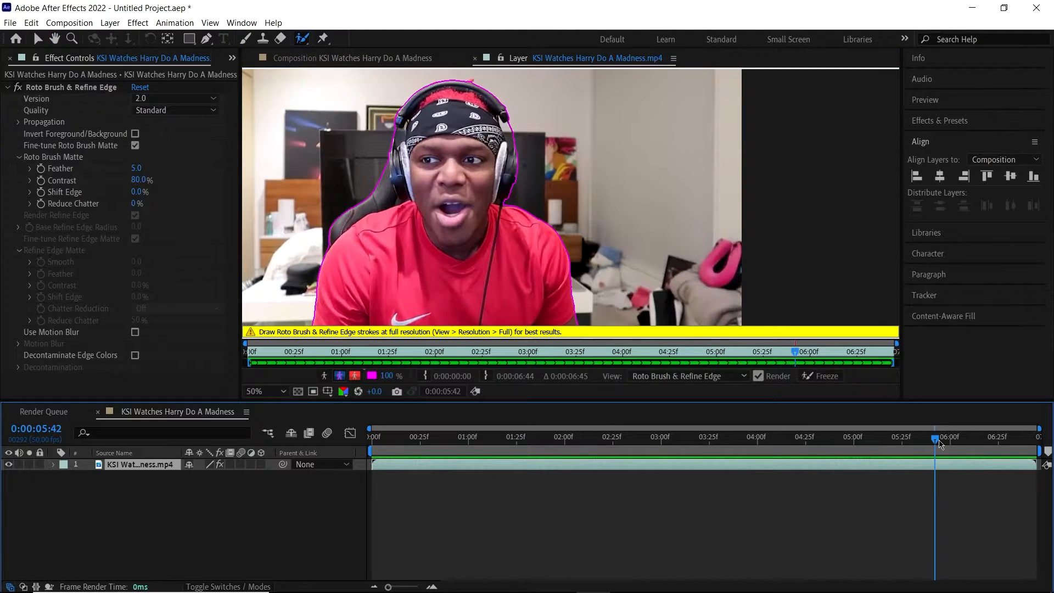
key("Page_Down")
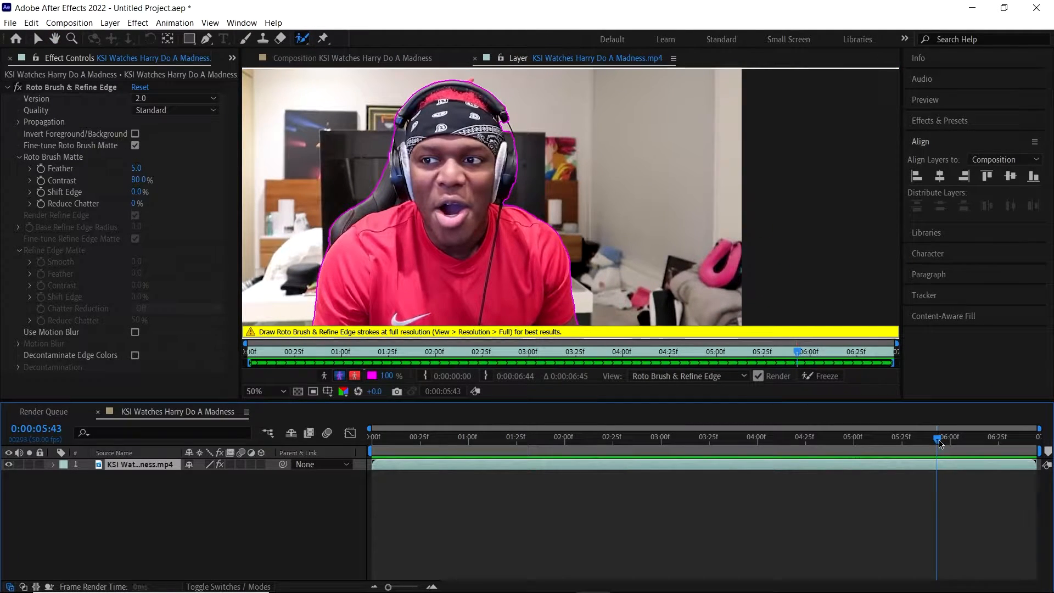
key("Page_Up")
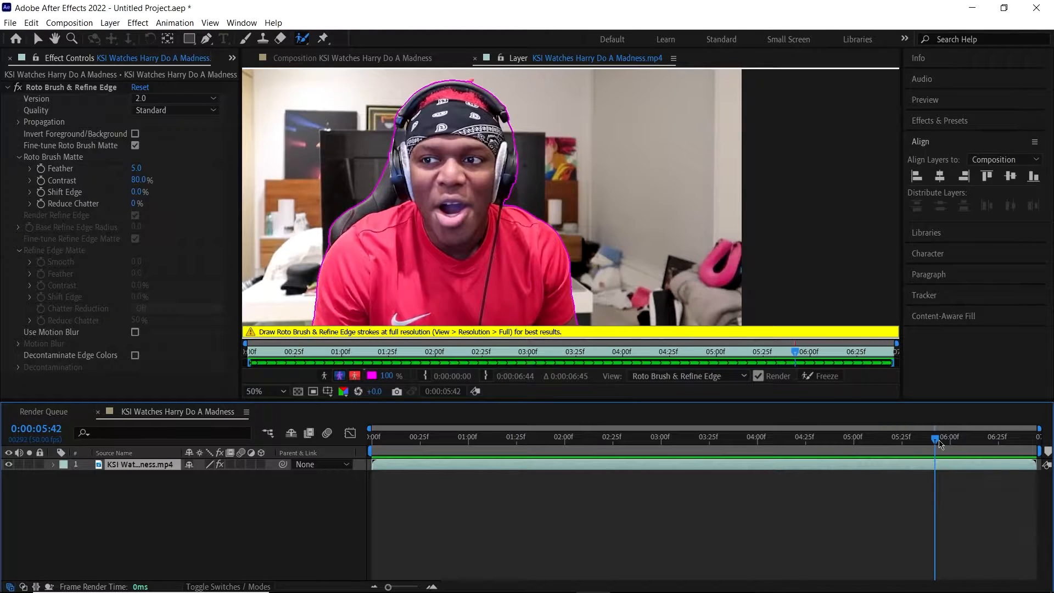
key("Page_Down")
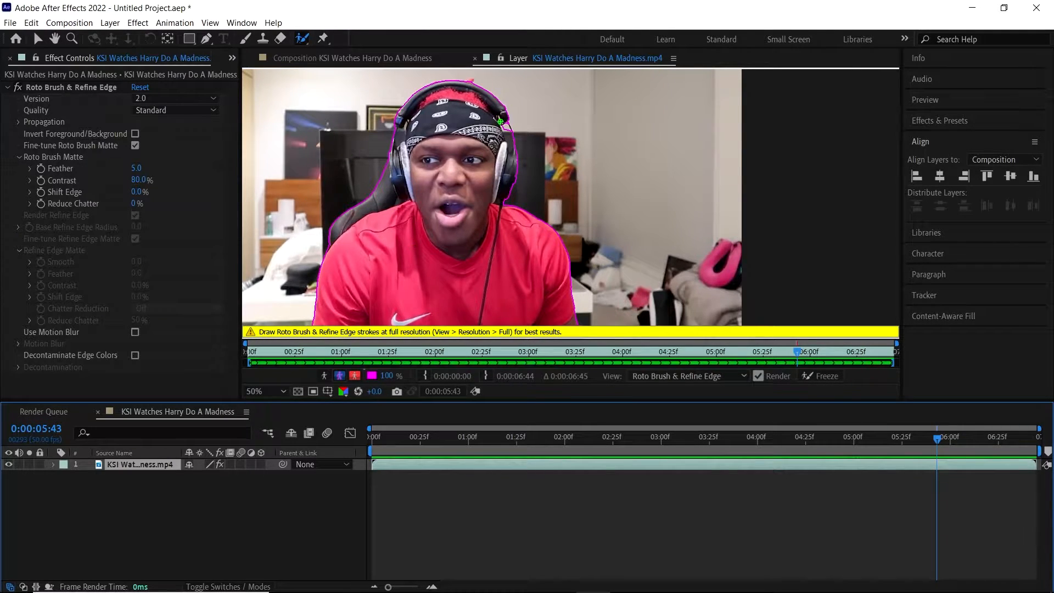
left_click_drag(511, 129, 514, 134)
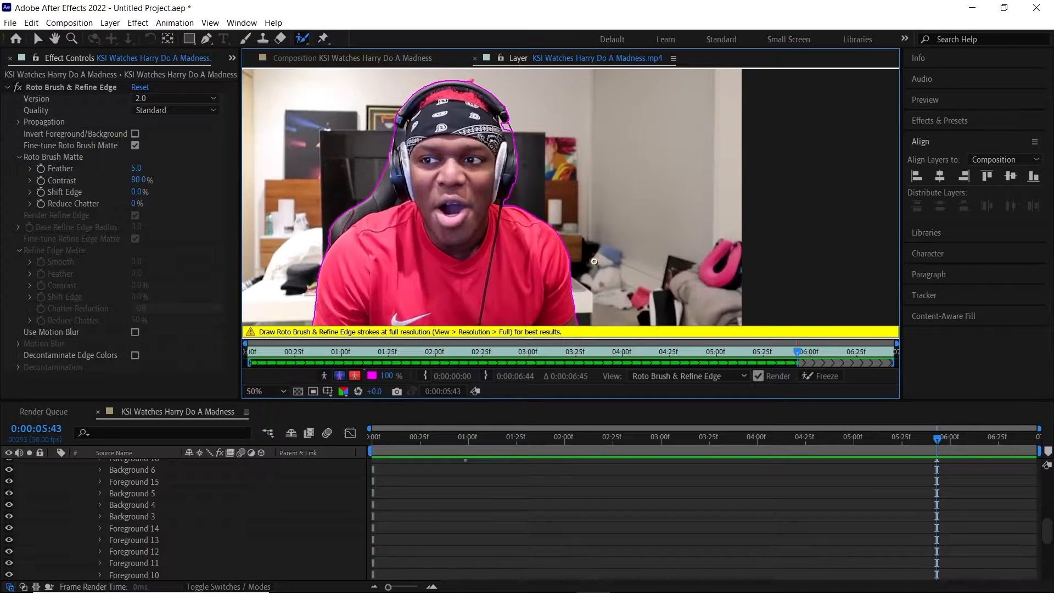
Propagate the corrected outline frame by frame from 0:00:05:43 to about 0:00:06:13, then preview it in the layer view
scroll(533, 221, "up", 2)
left_click_drag(516, 212, 566, 324)
scroll(543, 169, "down", 1)
left_click_drag(543, 169, 583, 226)
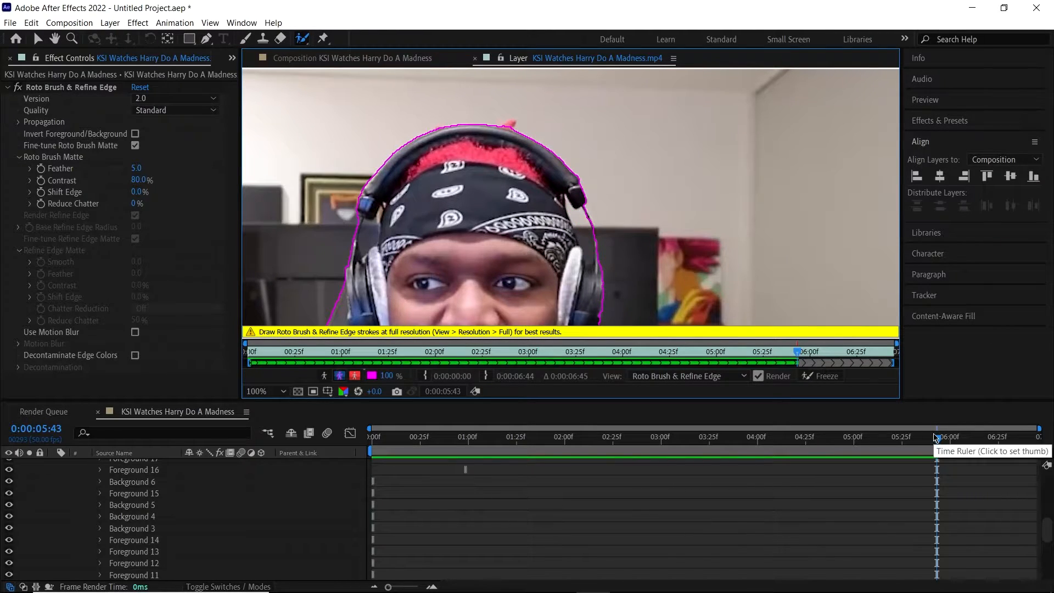
key("Page_Down")
key("Page_Down")
key("Page_Down")
key("Page_Down")
key("Page_Down")
key("Page_Down")
key("Page_Down")
key("Page_Down")
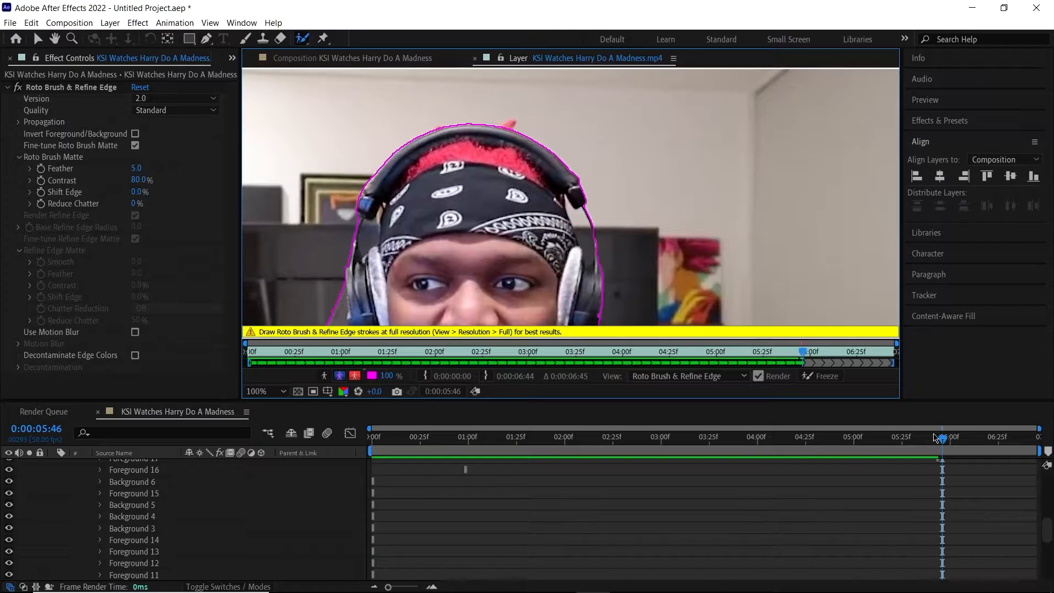
key("Page_Down")
key("Page_Down")
key("Page_Down")
key("Page_Down")
key("Page_Down")
key("Page_Down")
key("Page_Down")
key("Page_Down")
key("Page_Down")
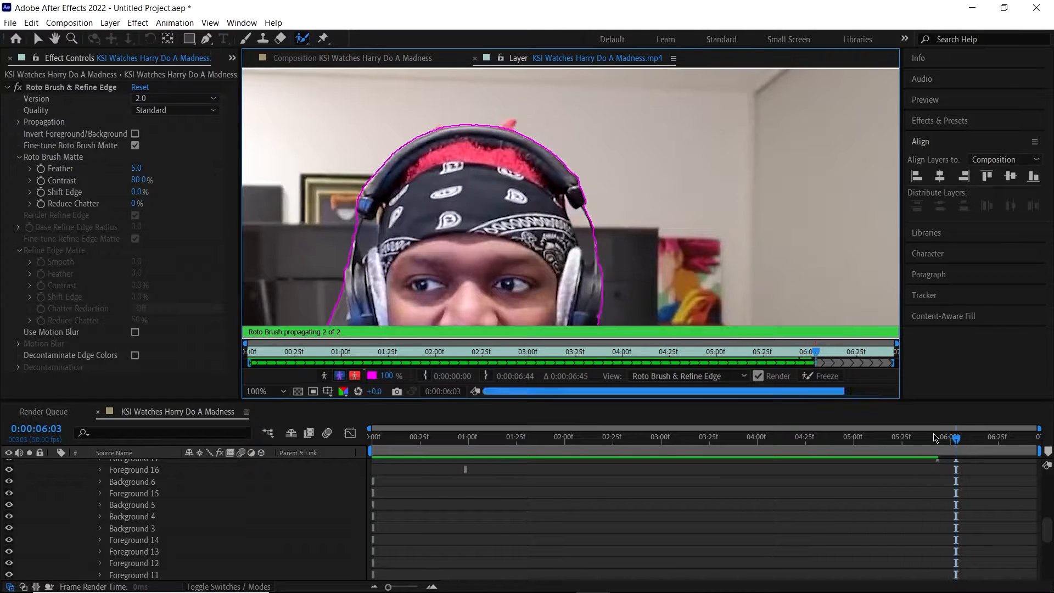
key("Page_Down")
key("Page_Down")
key("Page_Down")
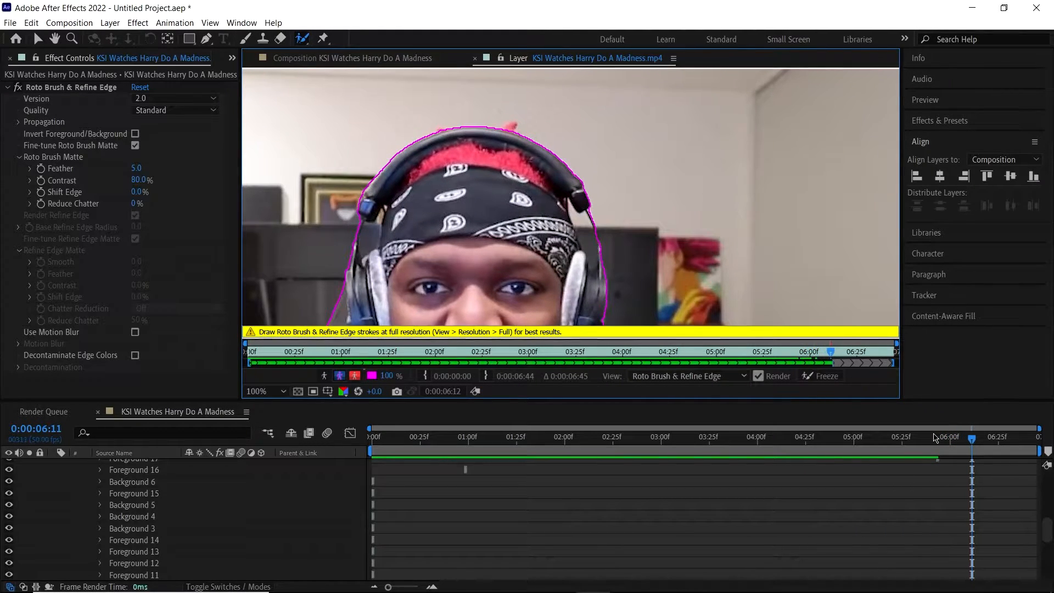
key("space")
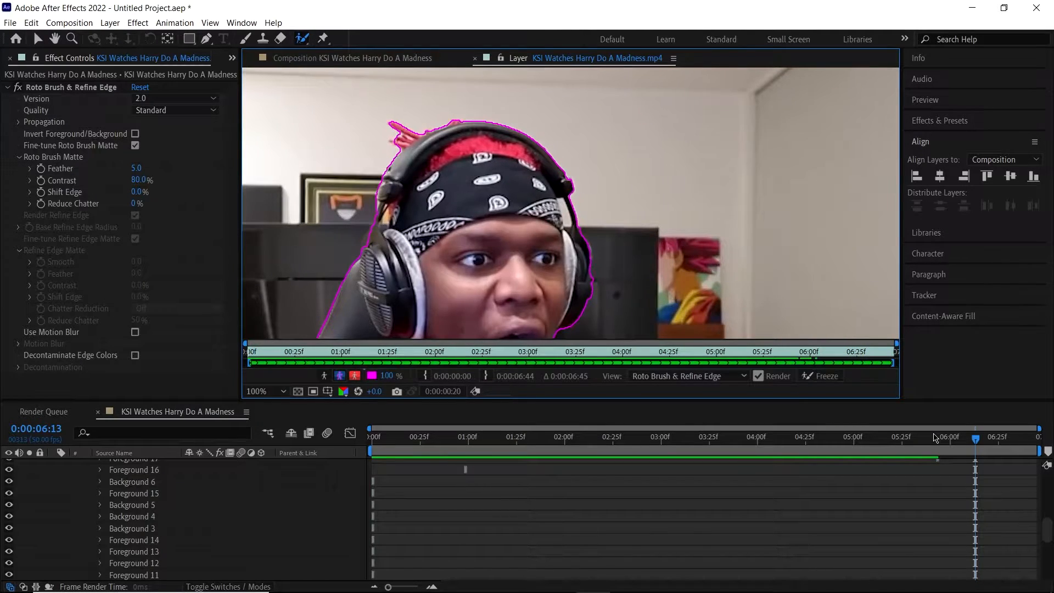
key("space")
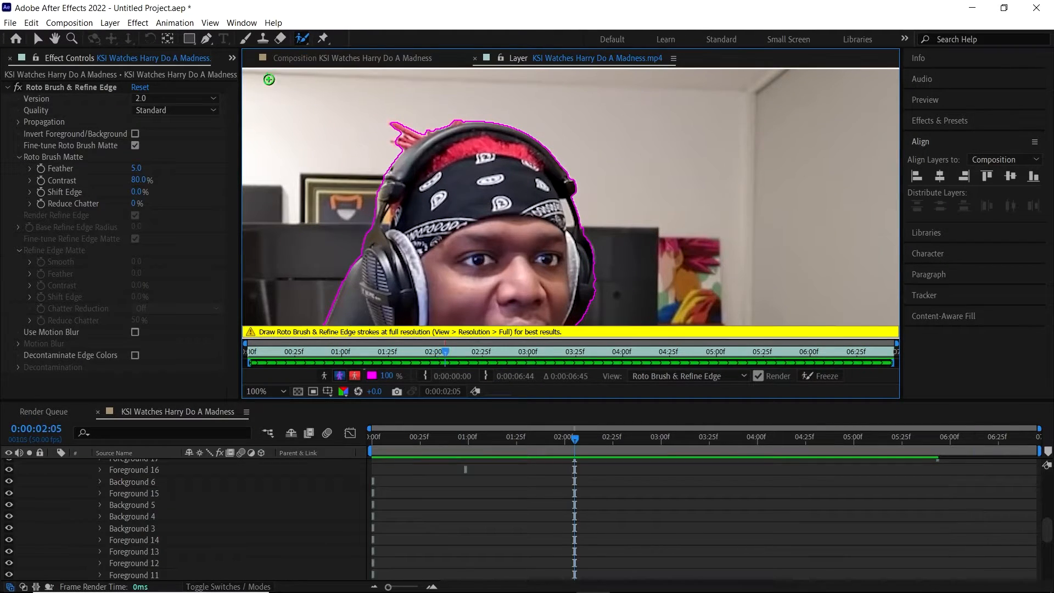
Play the opening of the composition repeatedly from the first frame to inspect the cutout's edge, then return to the first frame
left_click(300, 63)
left_click_drag(571, 438, 239, 480)
key("space")
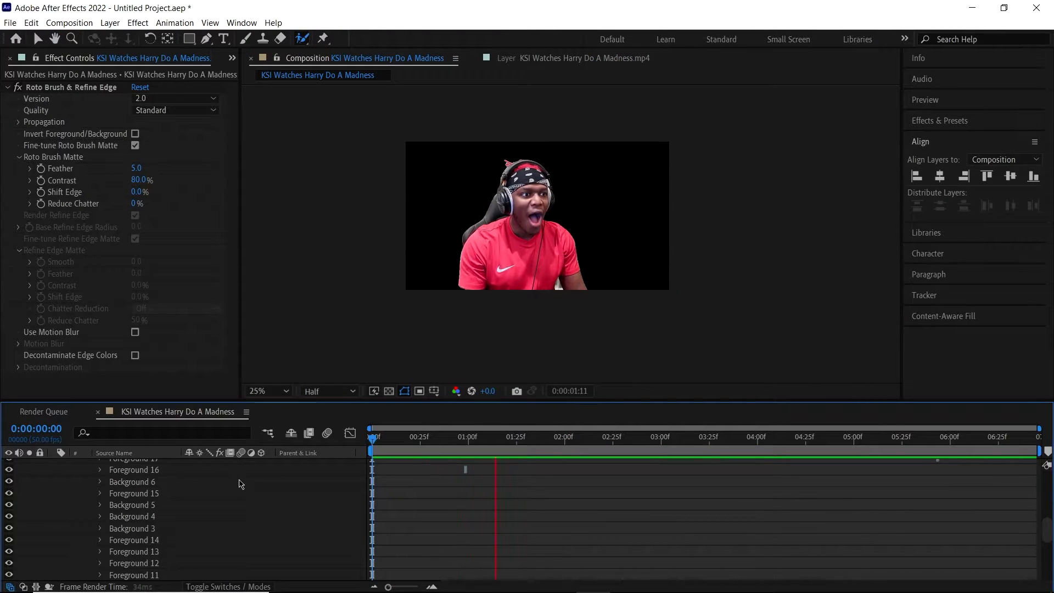
key("space")
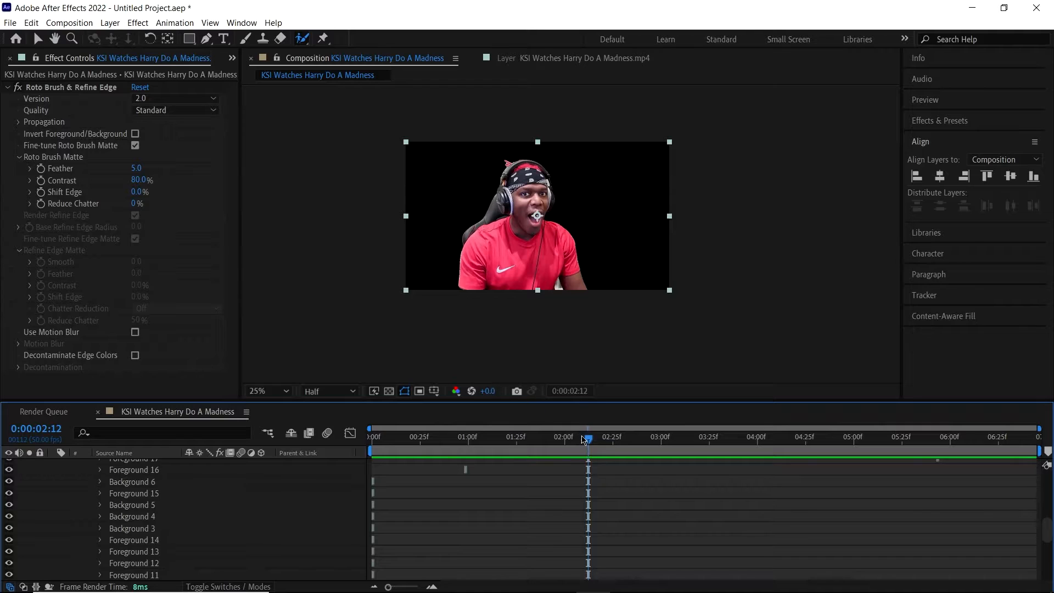
left_click_drag(583, 439, 265, 461)
key("space")
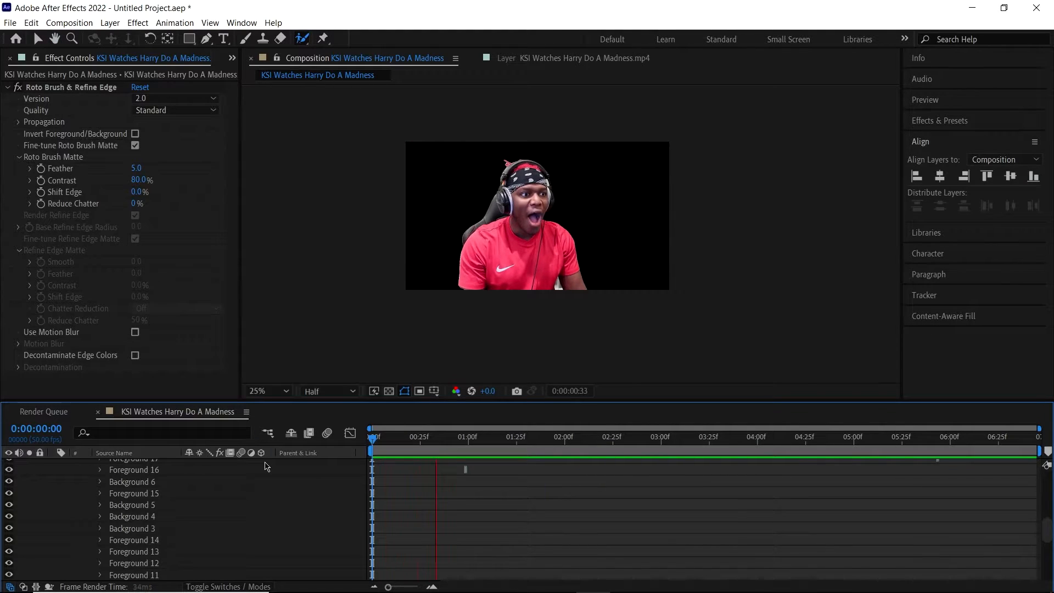
key("space")
left_click_drag(455, 439, 333, 459)
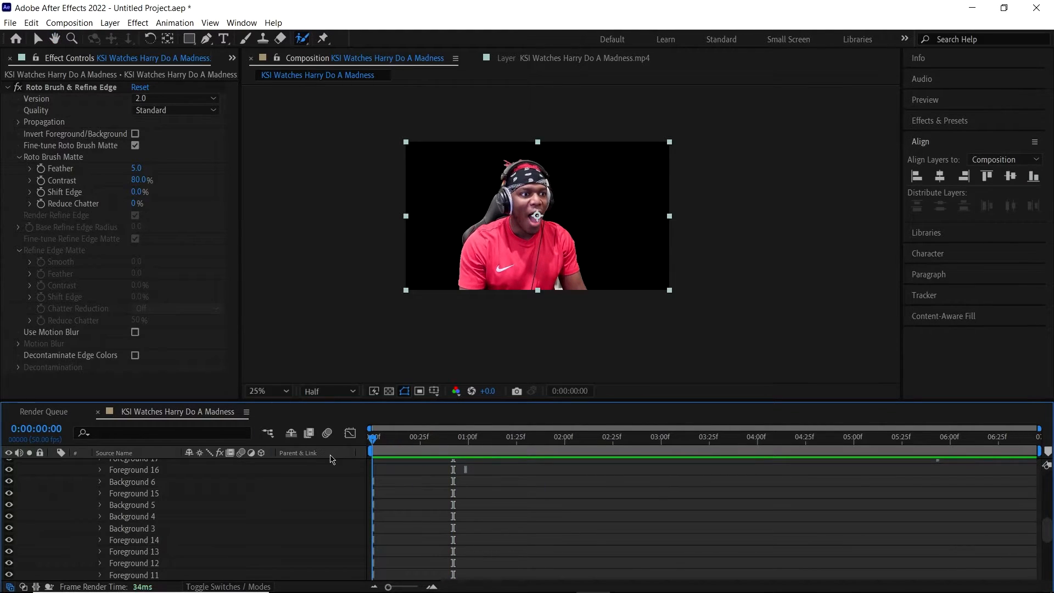
key("space")
key("space")
left_click_drag(373, 464, 346, 477)
On the layer's first frame, add a foreground stroke at the headphone ear cup and subtract the gap above it with a background stroke
left_click(555, 58)
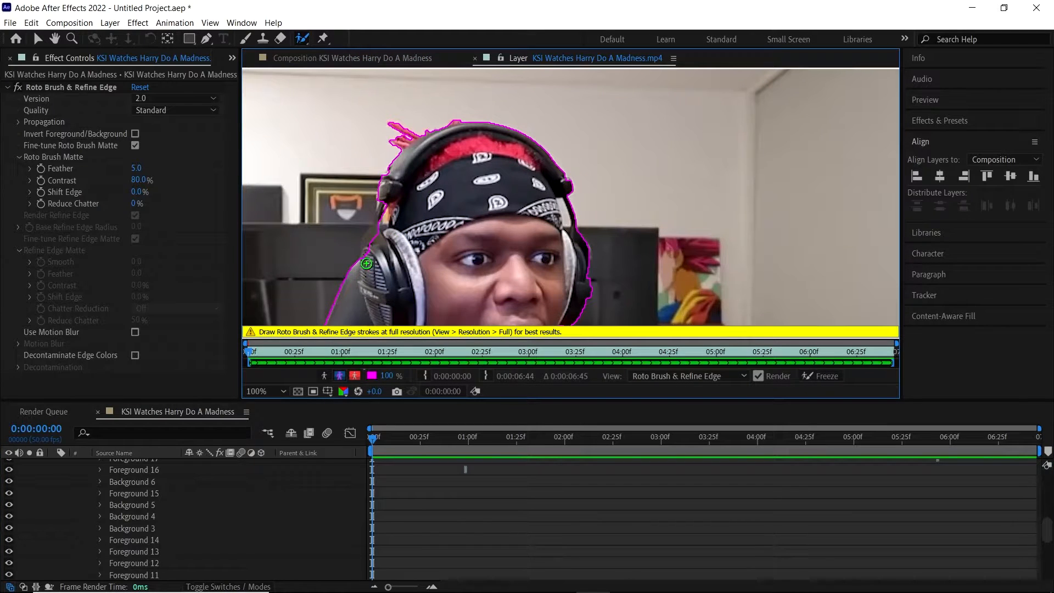
scroll(367, 260, "up", 4)
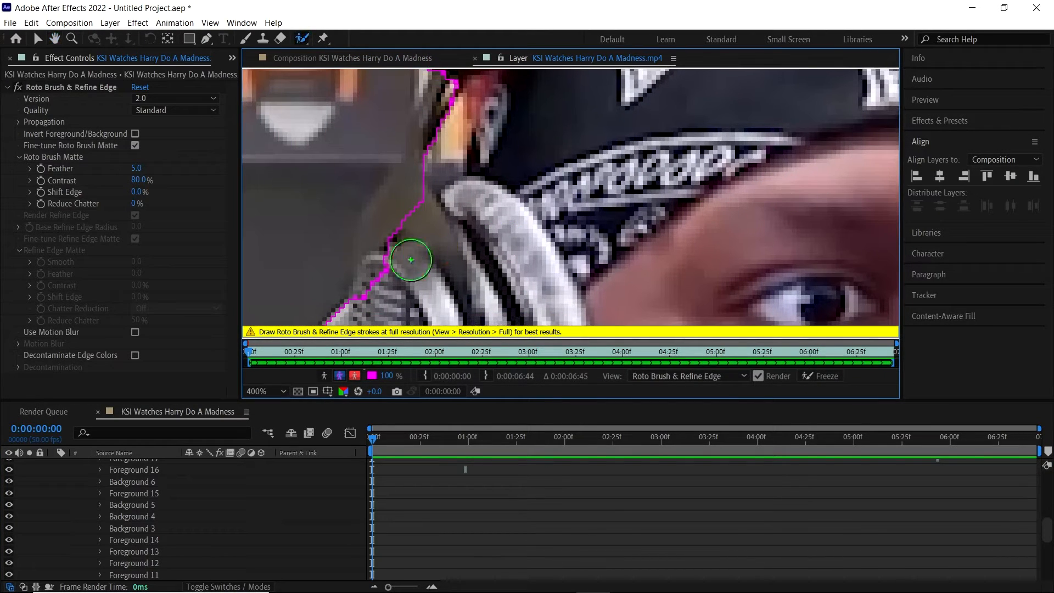
scroll(373, 266, "down", 2)
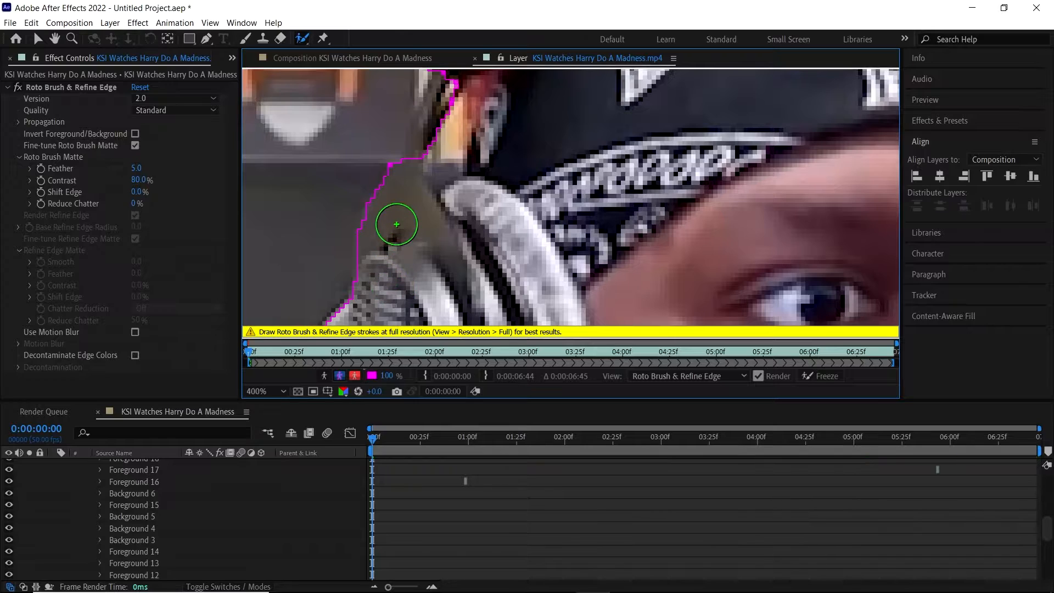
scroll(395, 225, "down", 2)
scroll(409, 245, "up", 2)
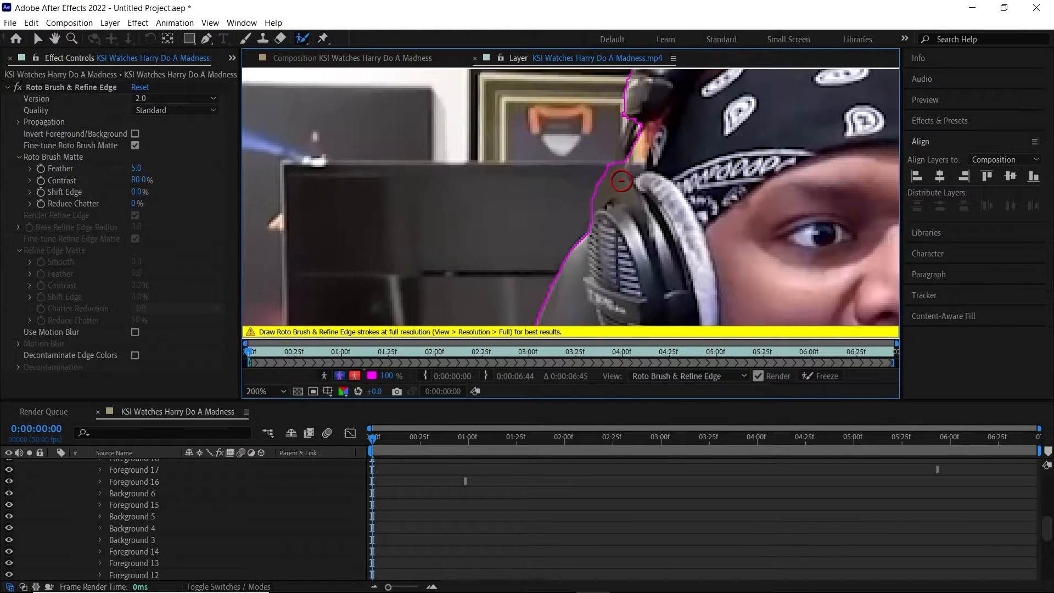
left_click_drag(613, 177, 610, 192)
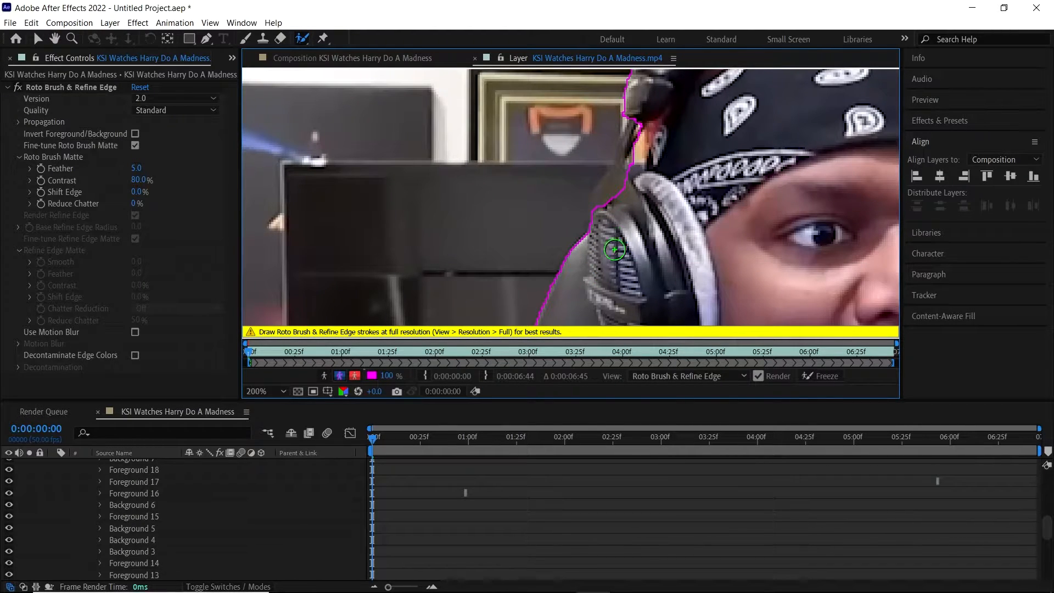
Play the whole composition from the first frame to check the refined cutout, then return to the first frame
left_click(384, 58)
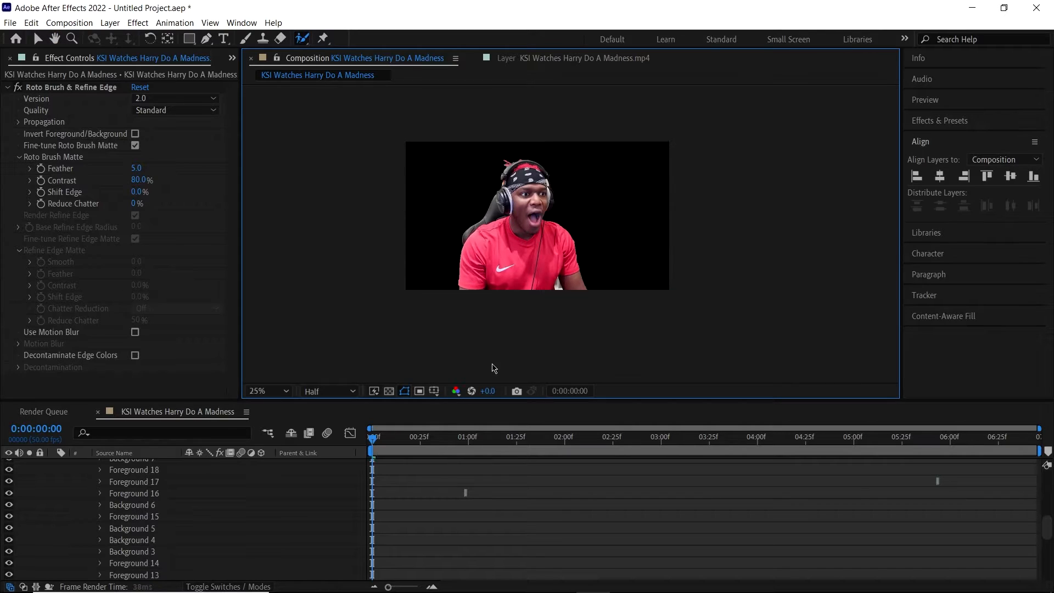
key("space")
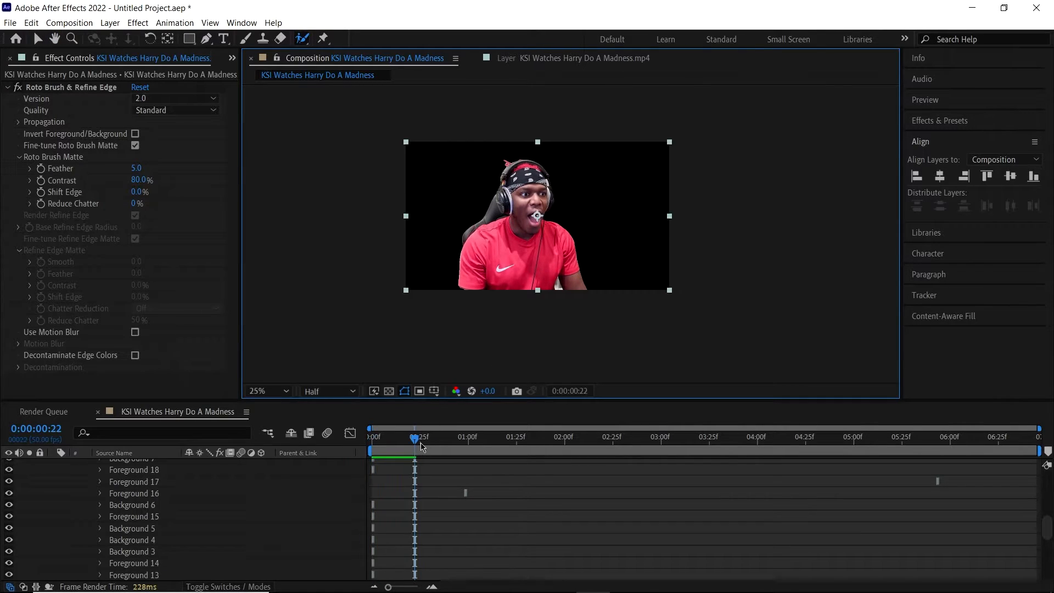
left_click(365, 448)
key("space")
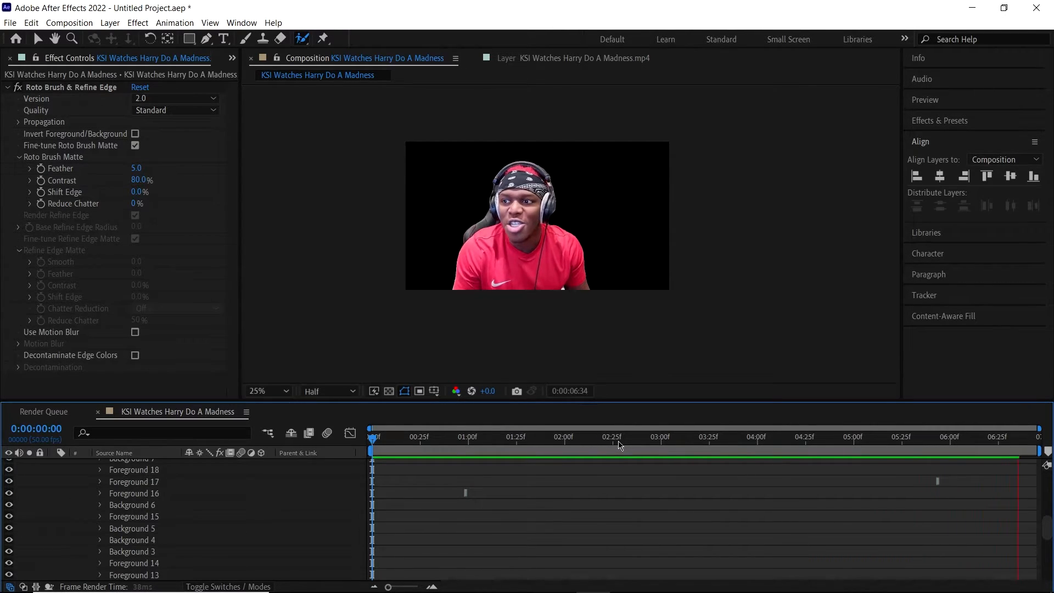
key("space")
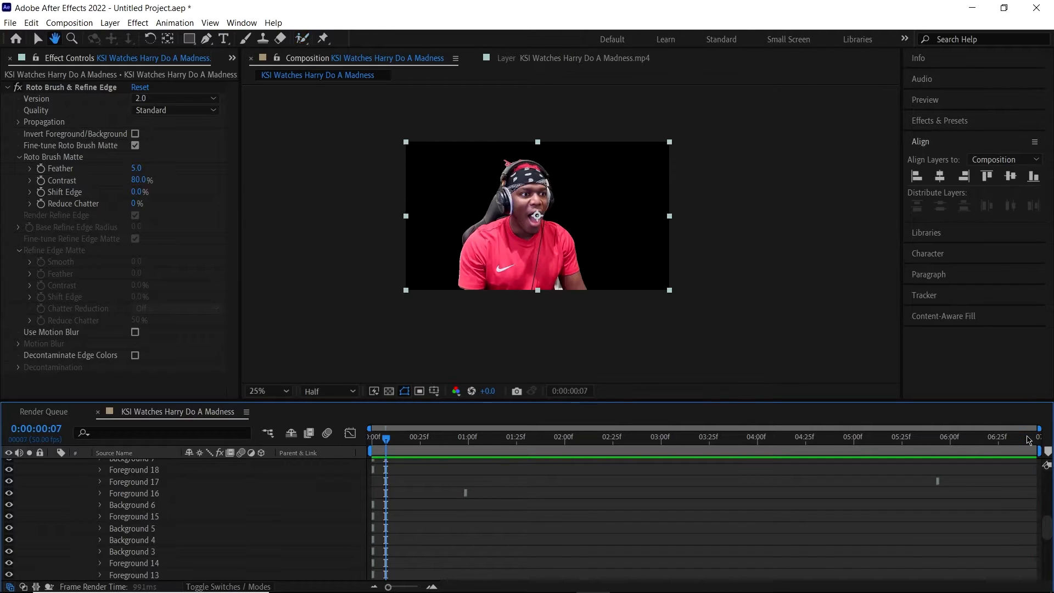
key("space")
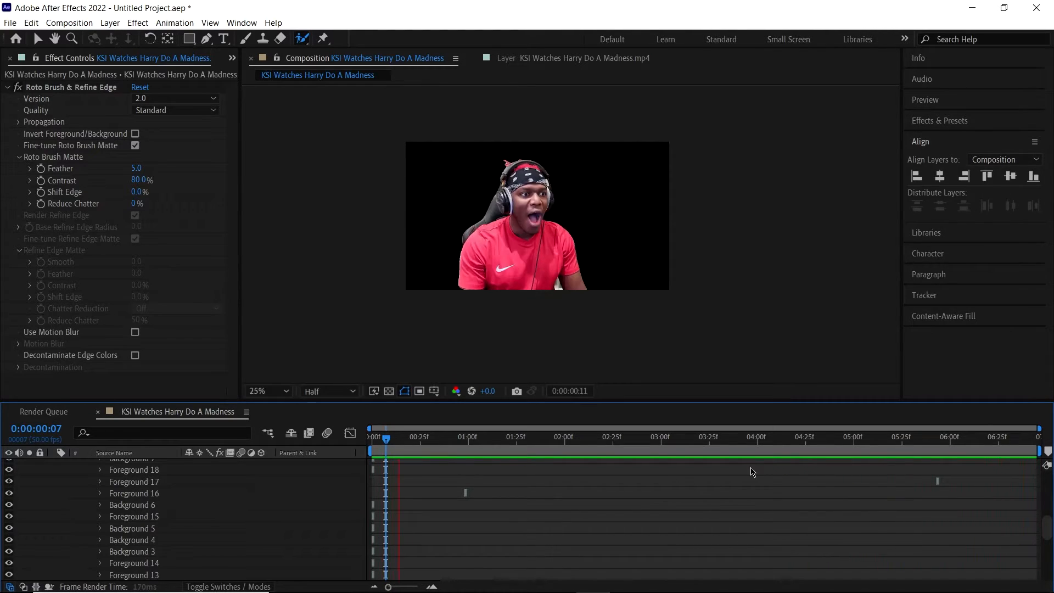
key("space")
left_click_drag(407, 438, 366, 444)
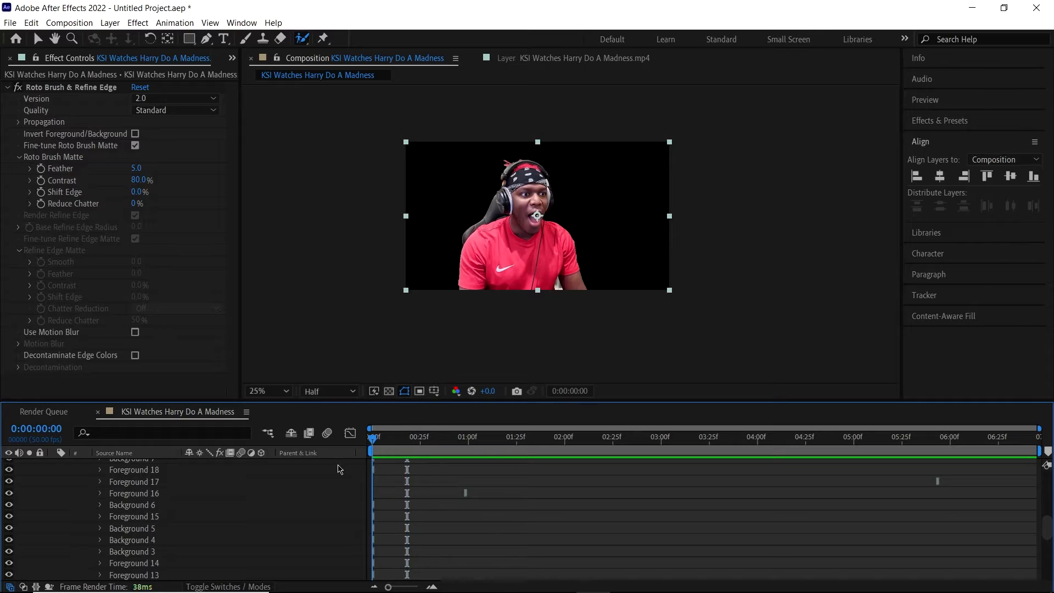
Collapse the cutout layer's properties and place a second copy of KSI Watches Harry Do A Madness.mp4 beneath it
scroll(336, 470, "up", 2)
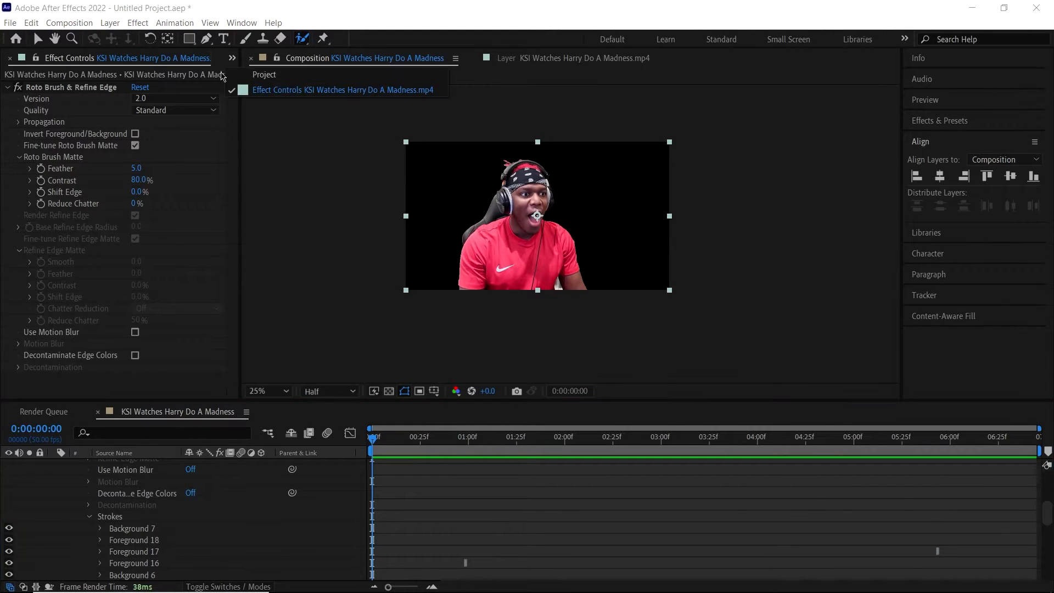
left_click(232, 58)
left_click(239, 73)
scroll(30, 481, "up", 5)
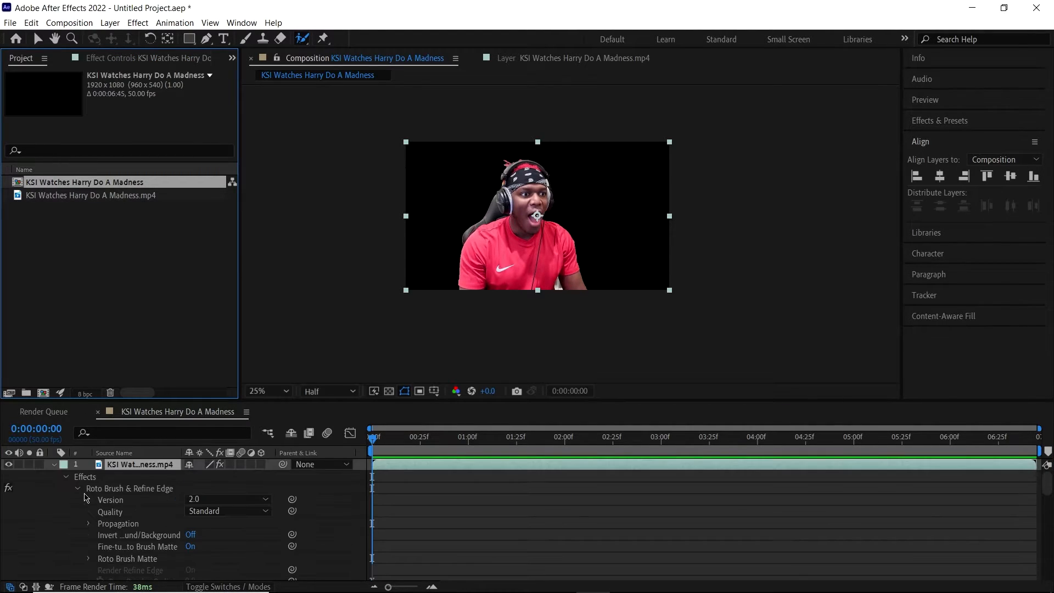
left_click(53, 465)
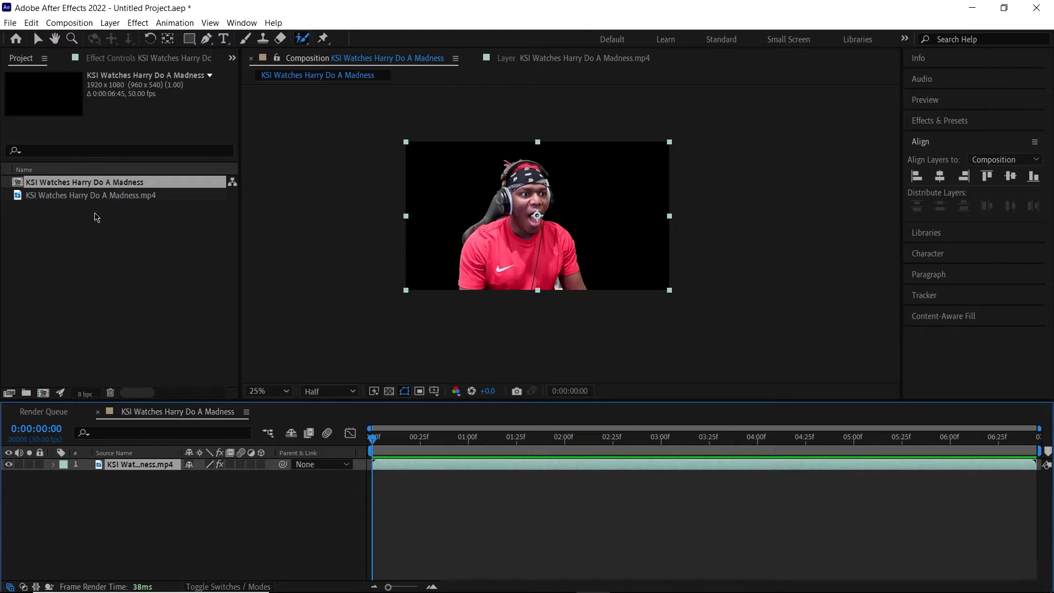
left_click_drag(99, 195, 119, 495)
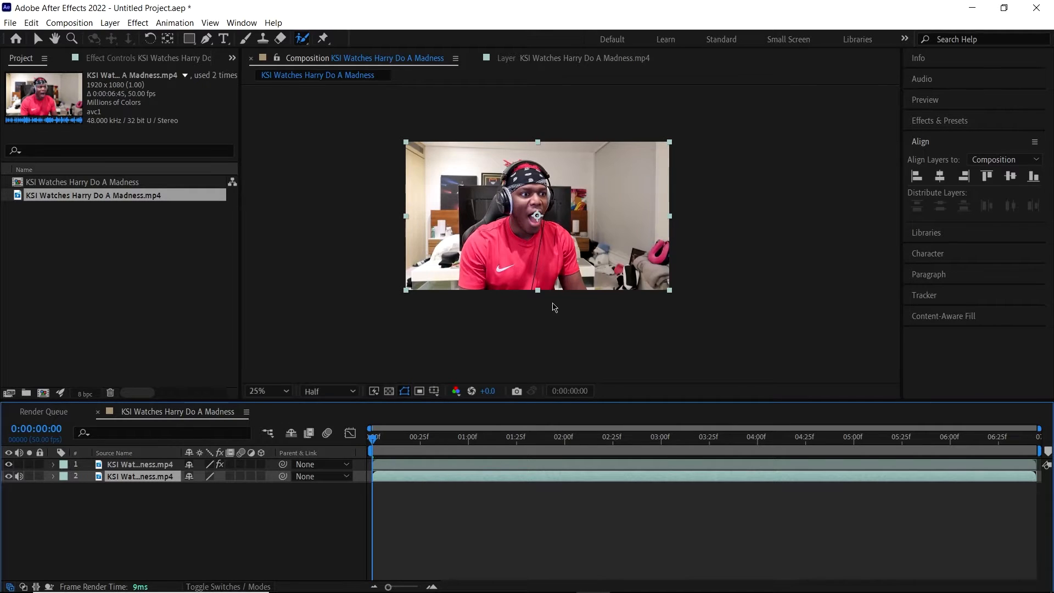
Create a text layer reading "OHHHHH MY" and move it so it overlaps the man's shoulder
key("ctrl+t")
left_click(482, 331)
type("oh my")
key("BackSpace")
key("BackSpace")
key("BackSpace")
key("BackSpace")
key("BackSpace")
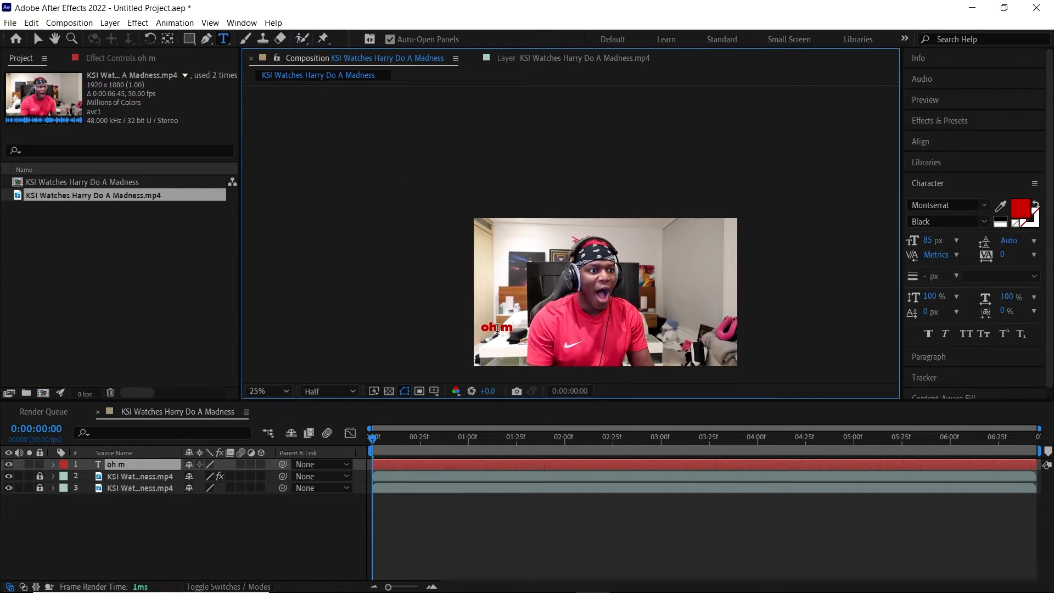
type("OHHHHH MY")
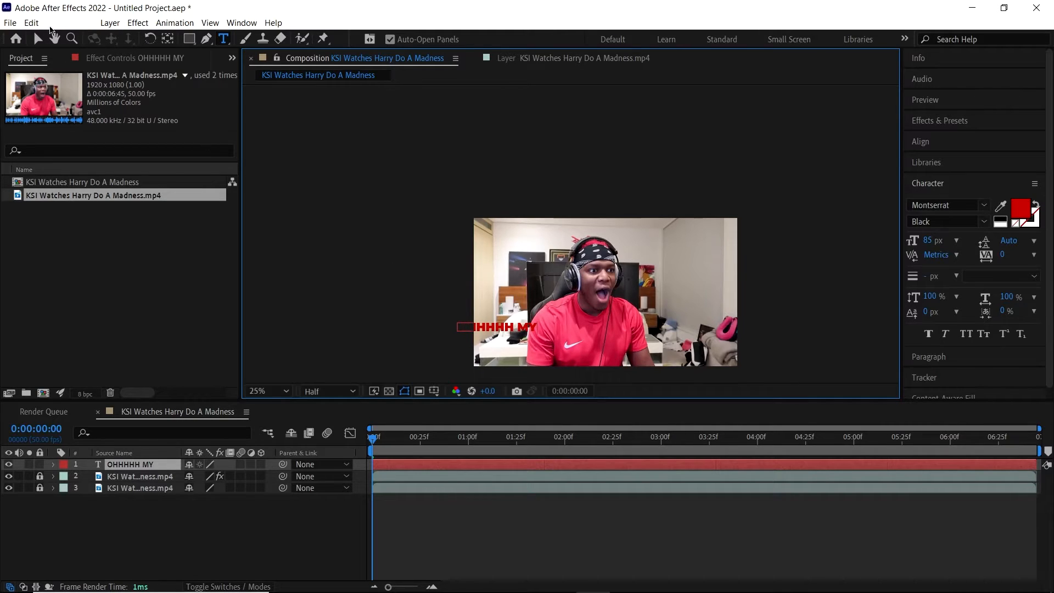
left_click(37, 38)
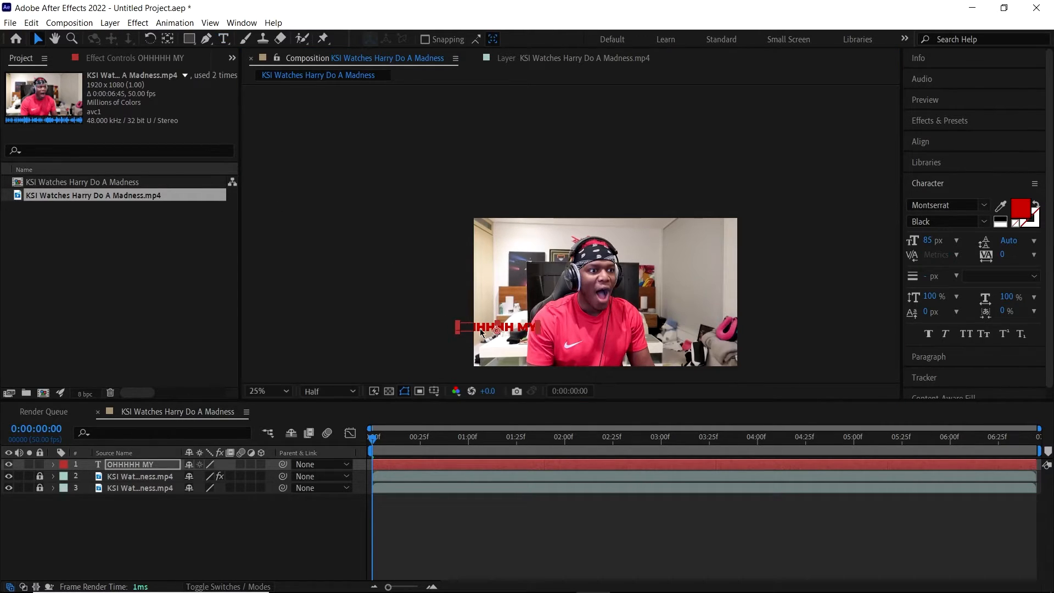
left_click_drag(480, 332, 540, 304)
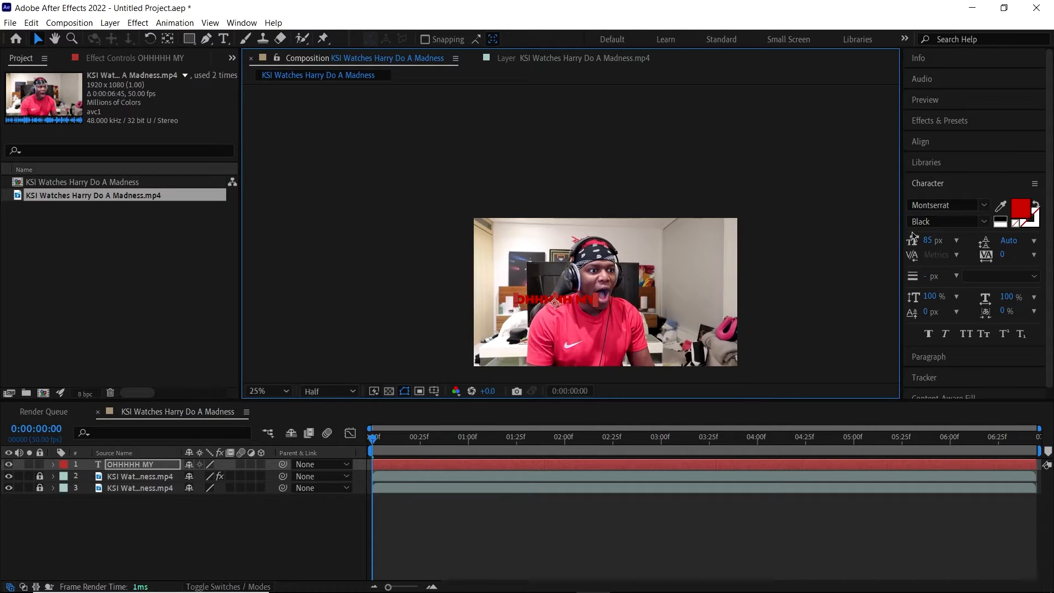
Set the text to 161 px with a 166% scale and position it across the man's face, spanning nearly the frame's full width
left_click_drag(914, 236, 817, 290)
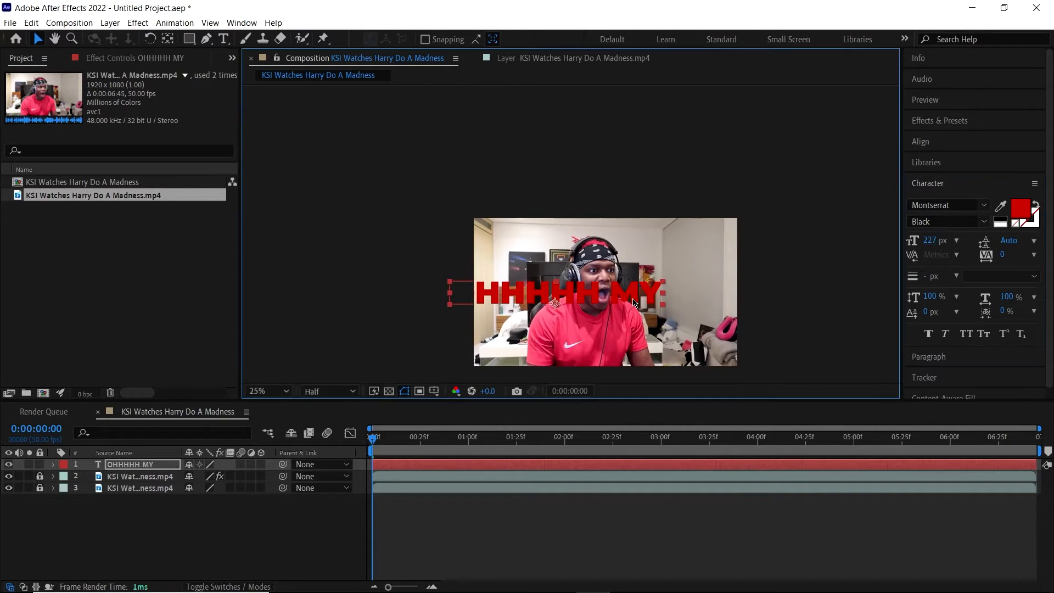
key("s")
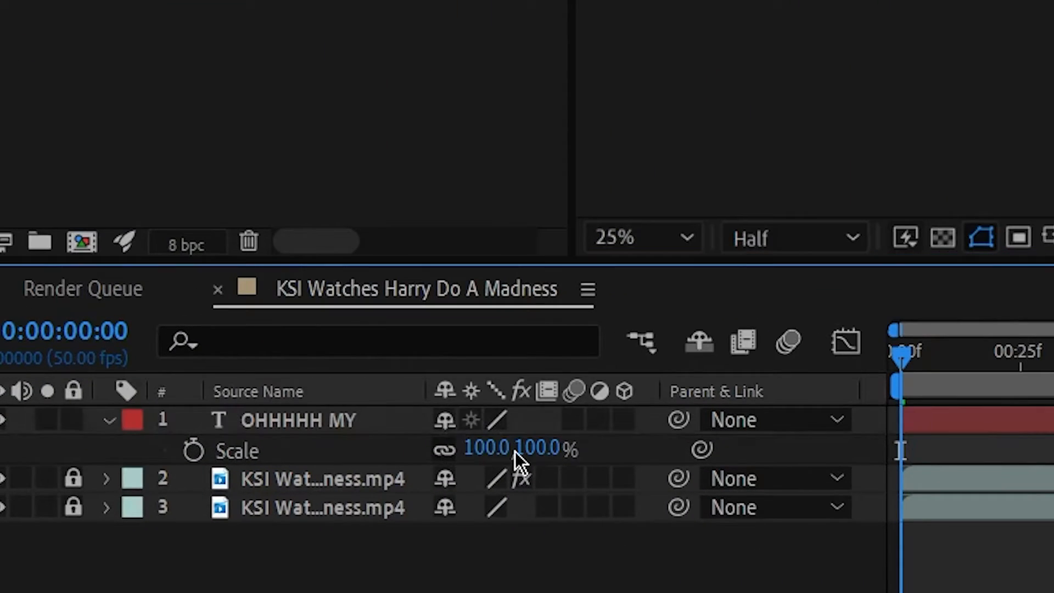
left_click_drag(497, 450, 522, 447)
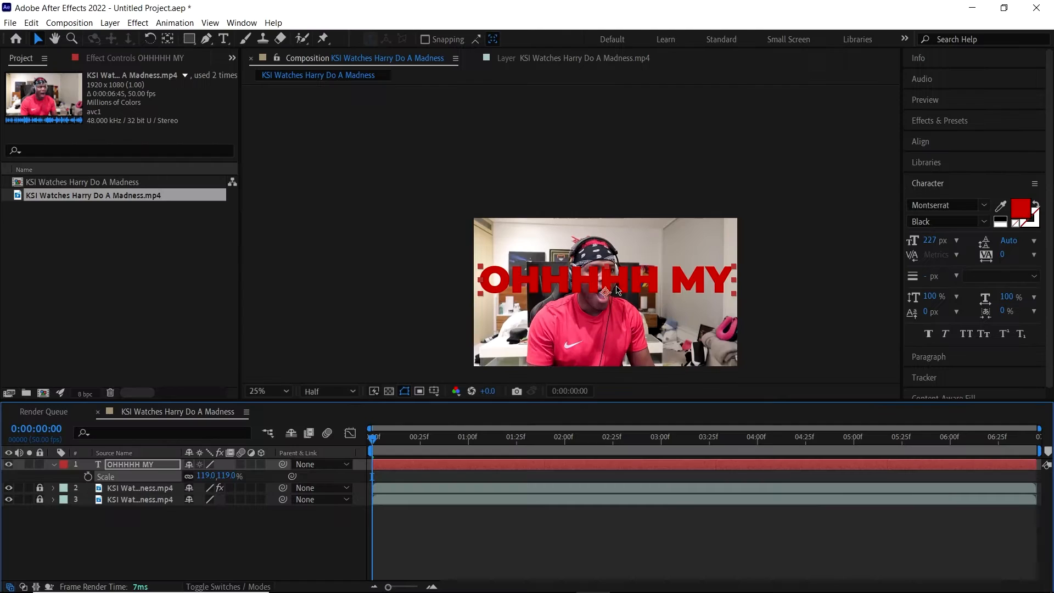
left_click_drag(625, 290, 625, 286)
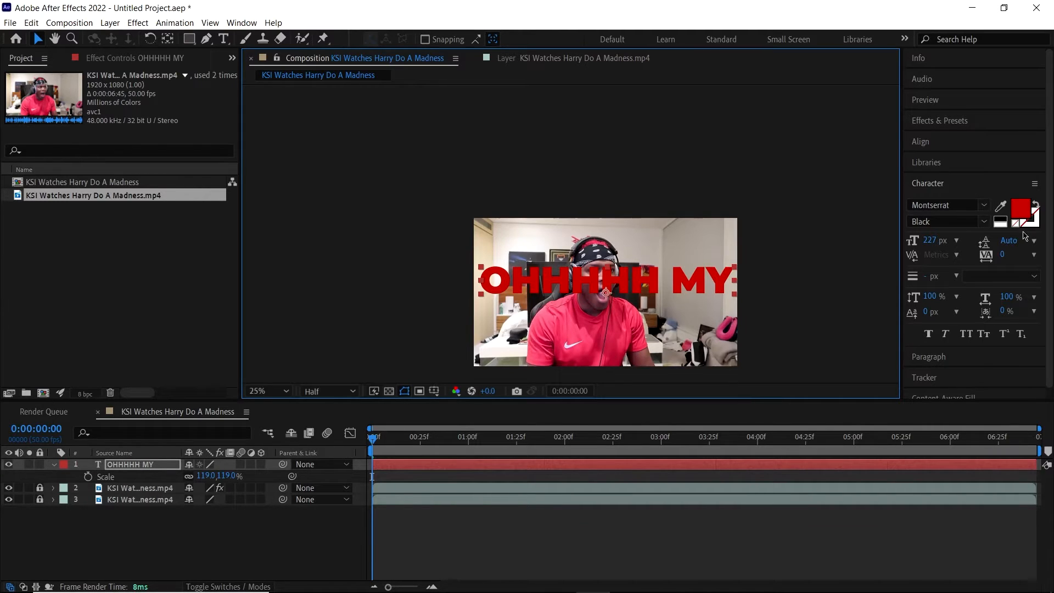
left_click_drag(931, 243, 883, 258)
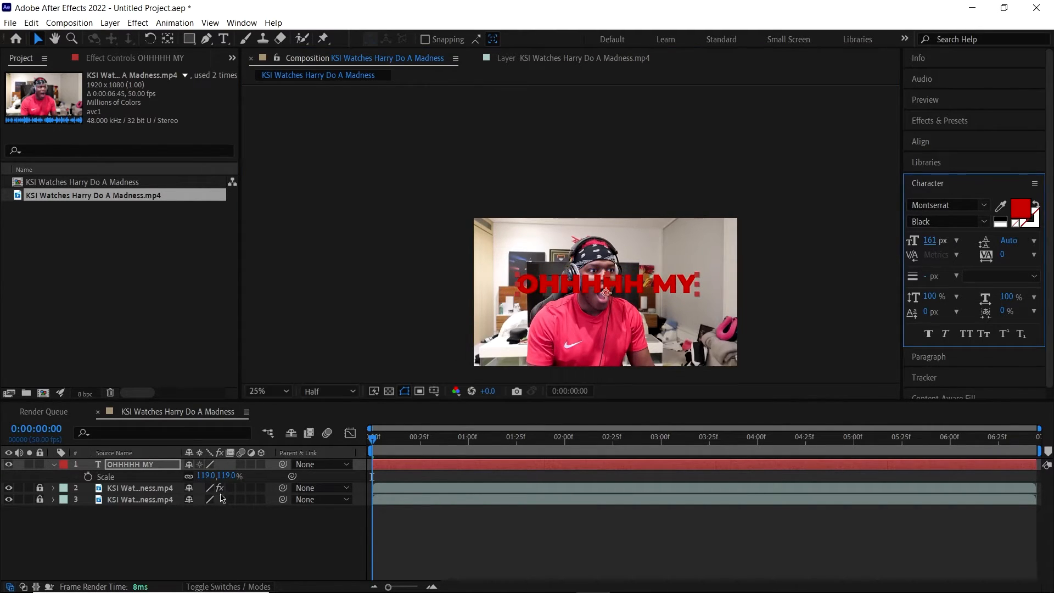
left_click_drag(209, 479, 240, 476)
left_click_drag(704, 287, 700, 281)
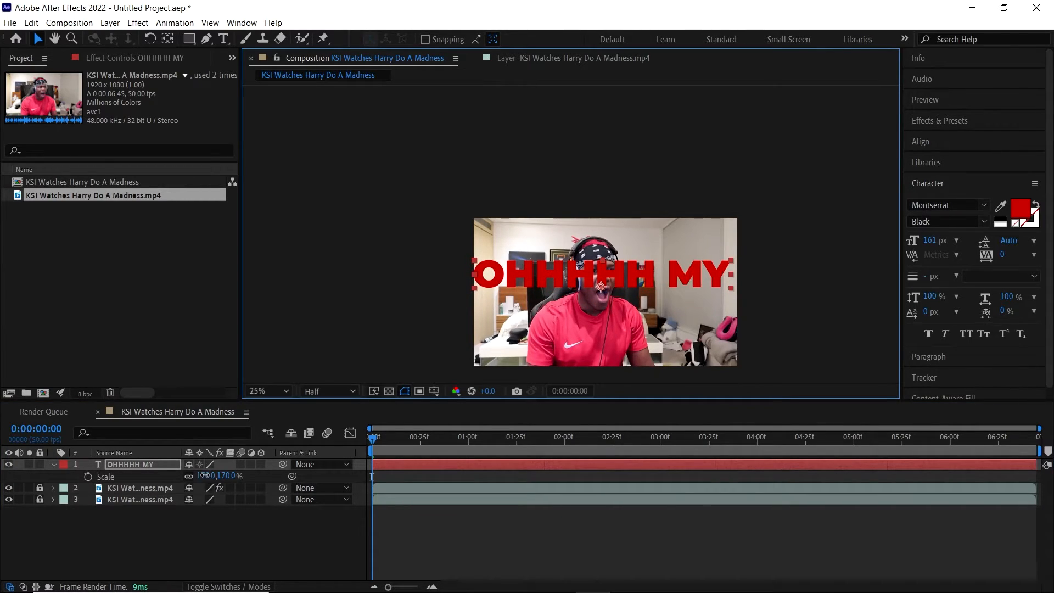
left_click_drag(204, 476, 201, 475)
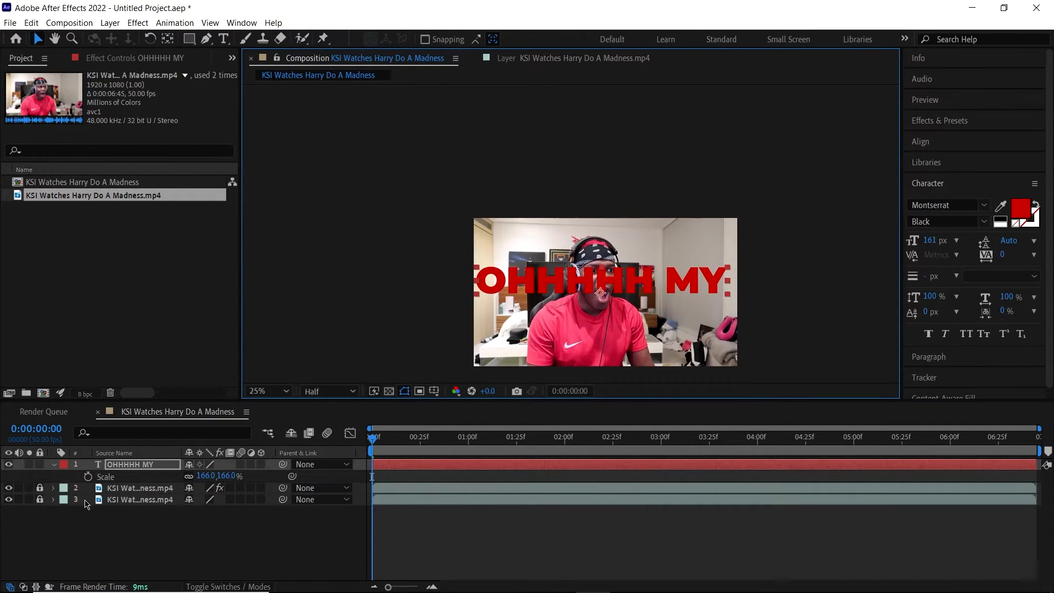
Move the OHHHHH MY layer between the cutout layer and the original clip so the text sits behind the man
left_click_drag(112, 470, 120, 495)
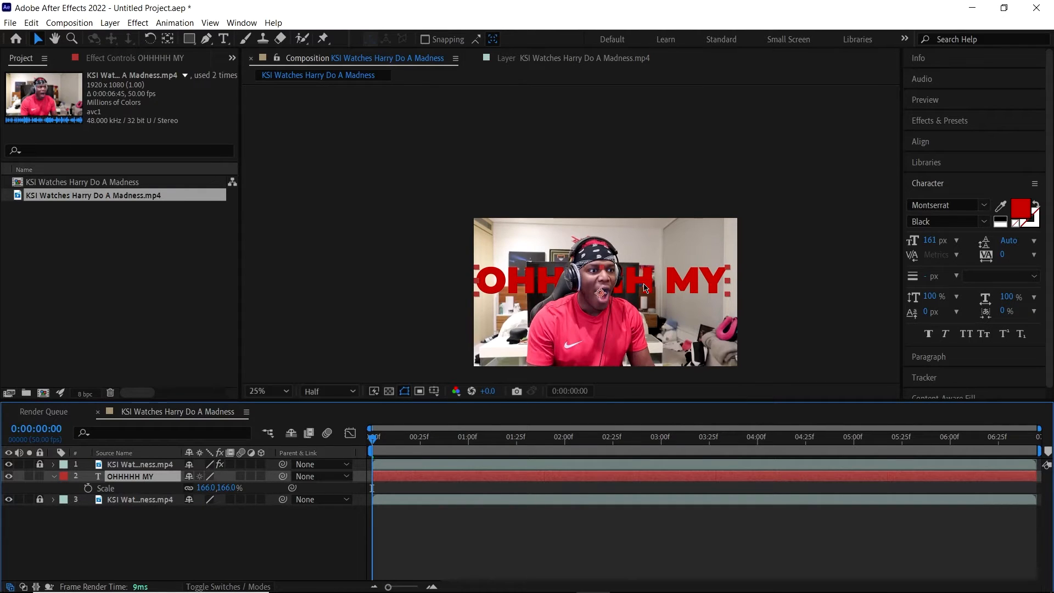
left_click(644, 289)
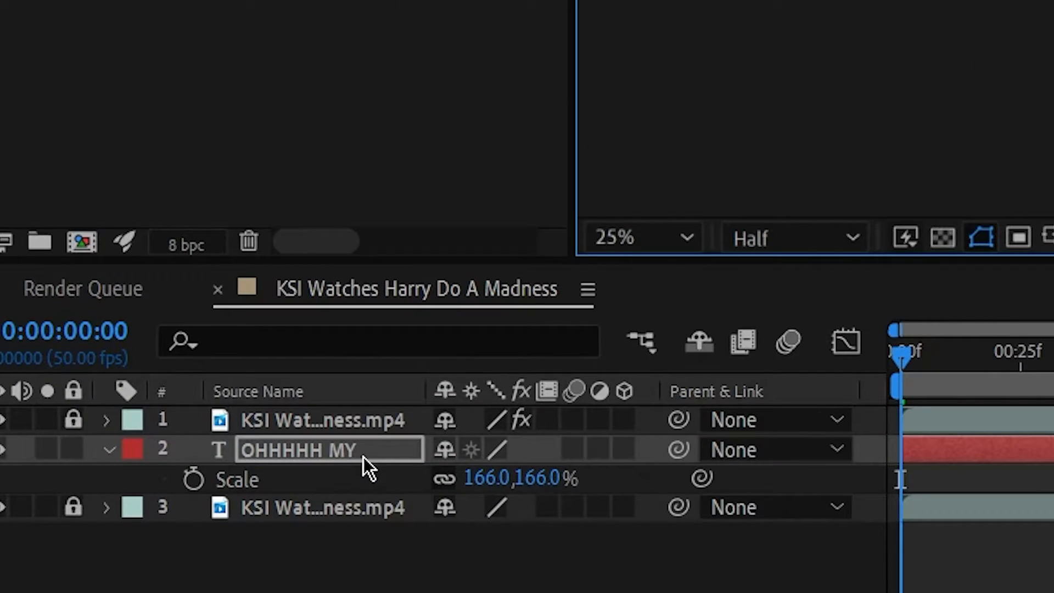
Try a duplicate of the text layer as a second line just below the original, and remove it again
left_click(363, 457)
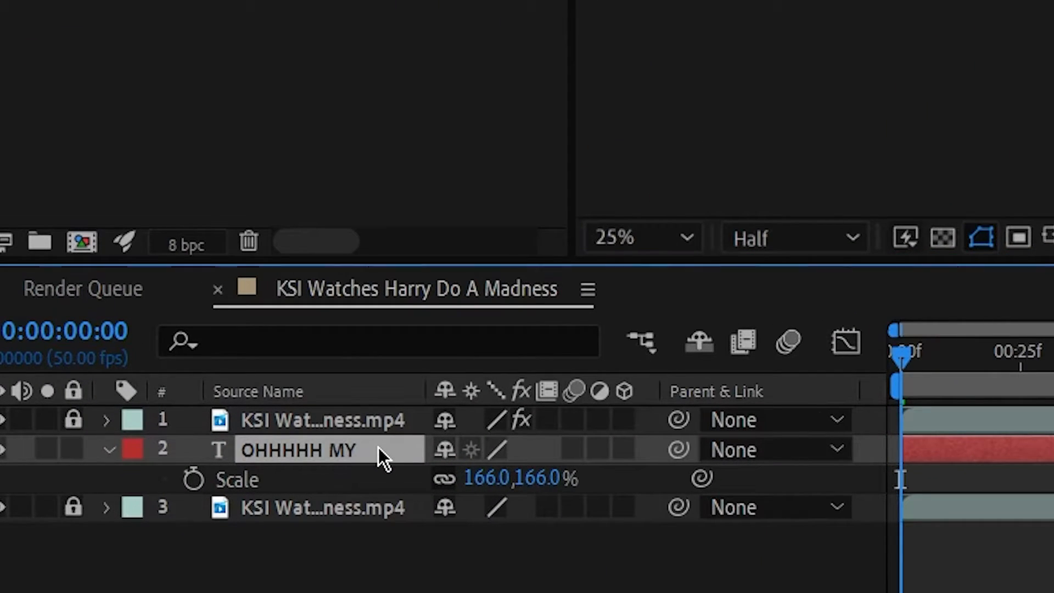
key("ctrl+d")
left_click_drag(396, 451, 370, 500)
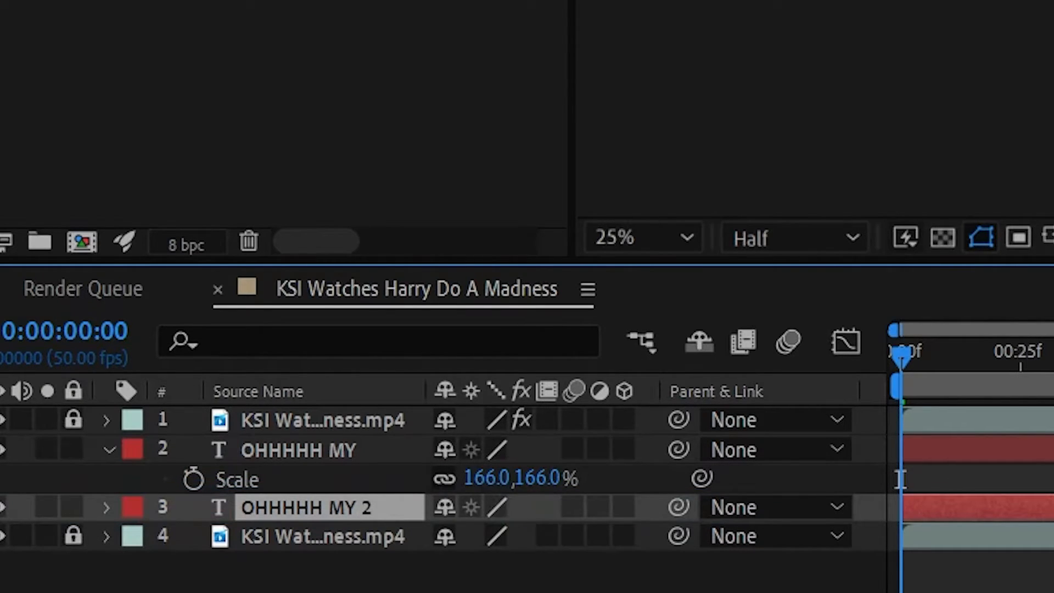
left_click_drag(648, 279, 647, 314)
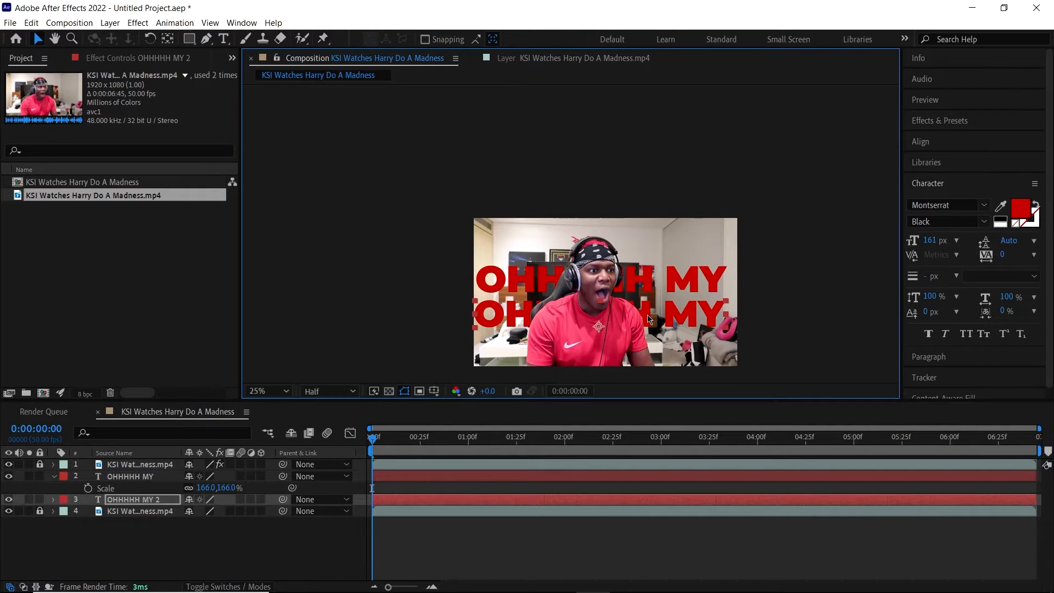
key("Delete")
Expand the OHHHHH MY layer's properties and add an Opacity text animator
left_click(692, 276)
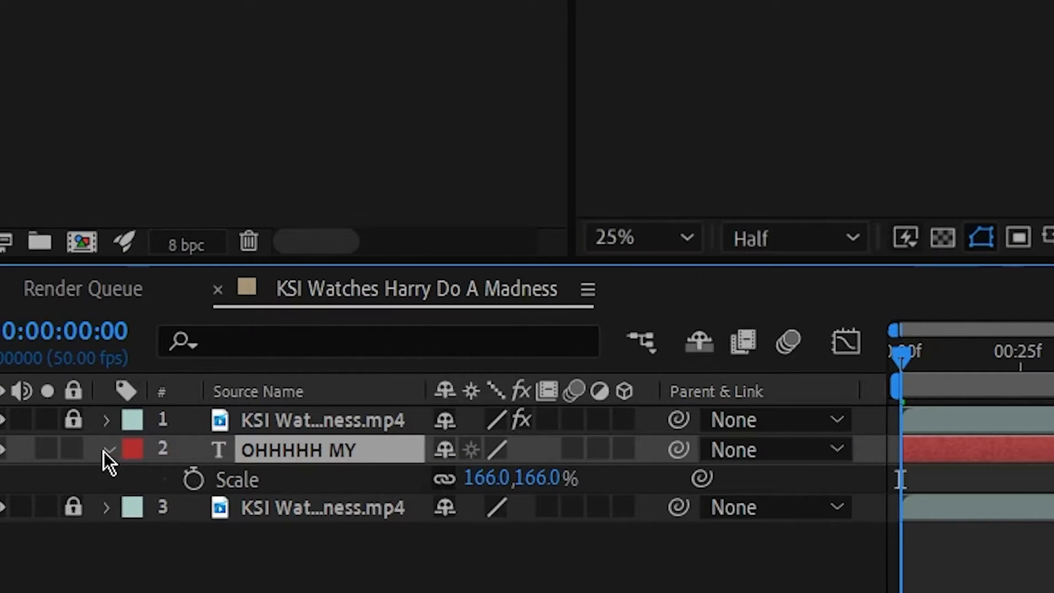
left_click(110, 449)
left_click(110, 448)
left_click(642, 480)
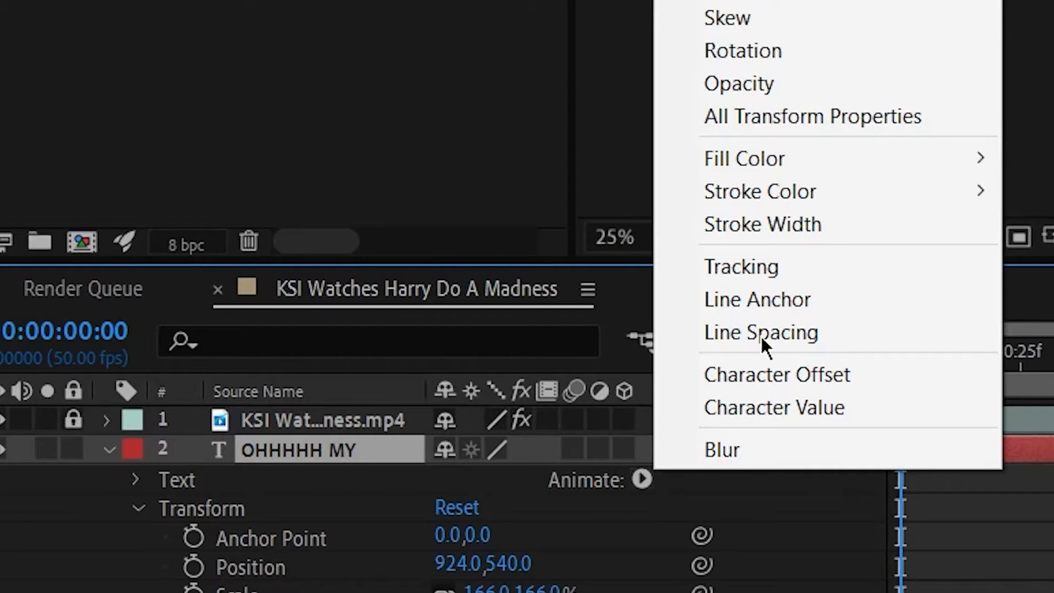
left_click(736, 83)
scroll(461, 518, "down", 3)
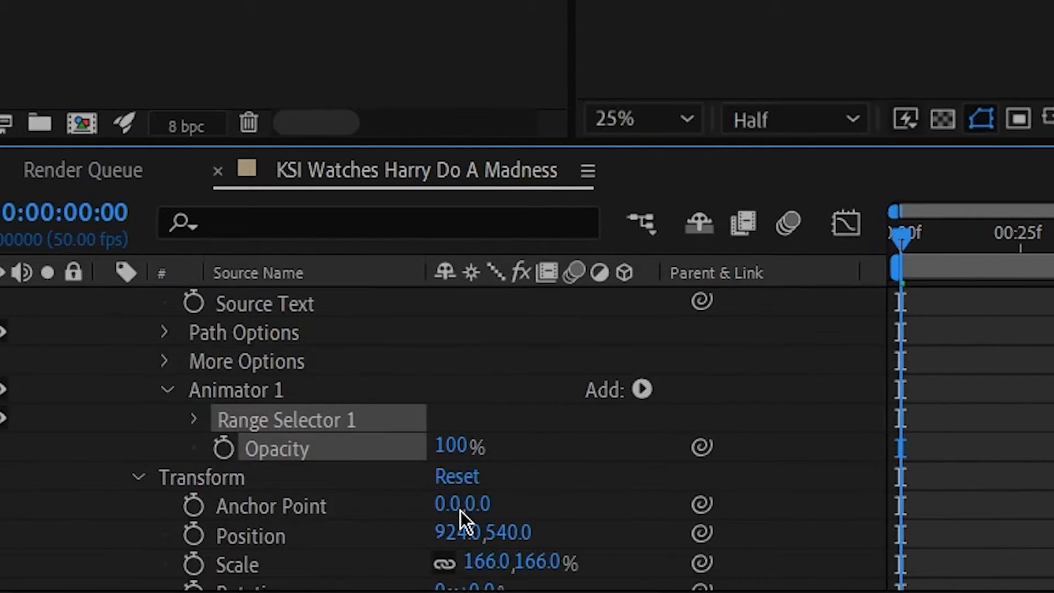
scroll(369, 487, "down", 2)
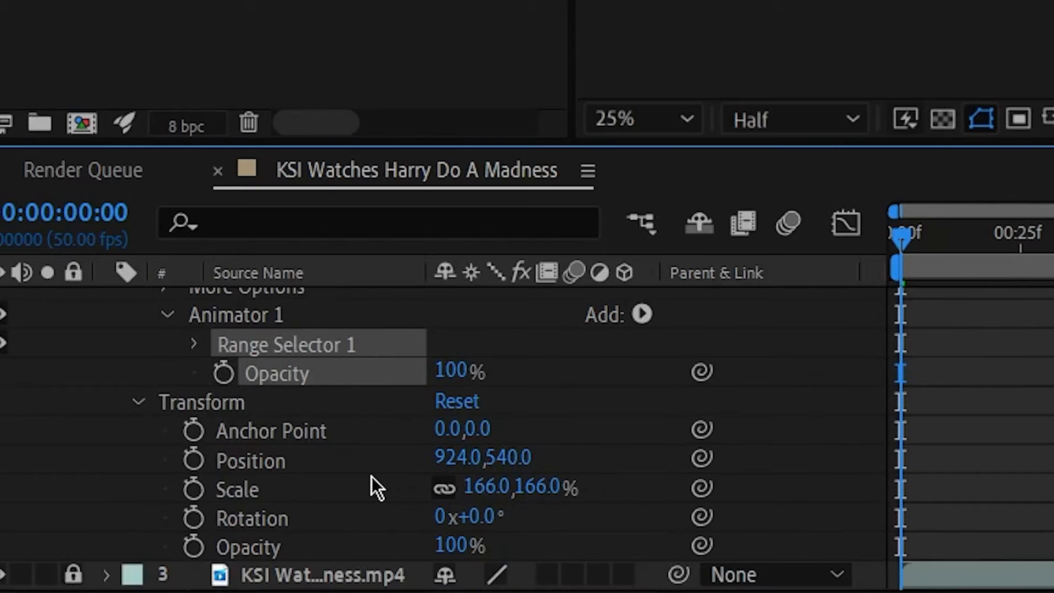
Add a Position property to Animator 1, offset the text to 0.0, 118.1, and set the animator's Opacity to 0%
left_click(642, 314)
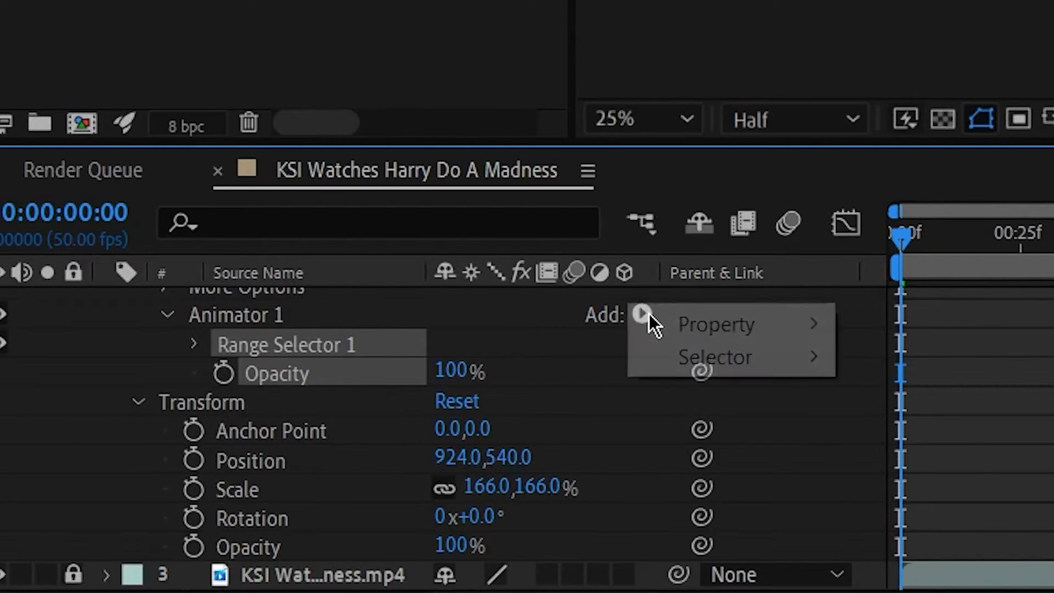
mouse_move(691, 328)
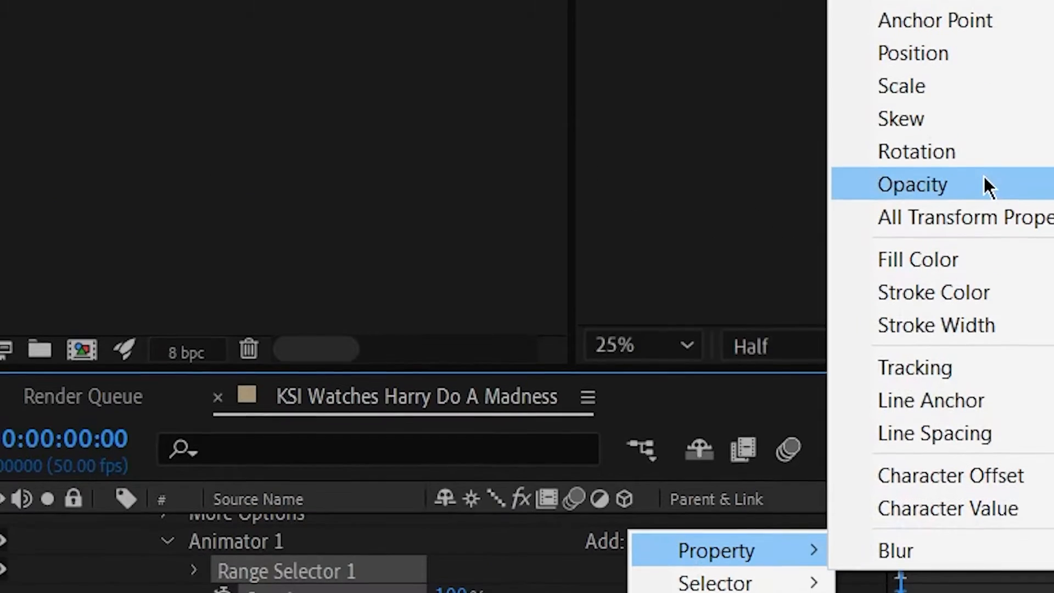
left_click(1019, 55)
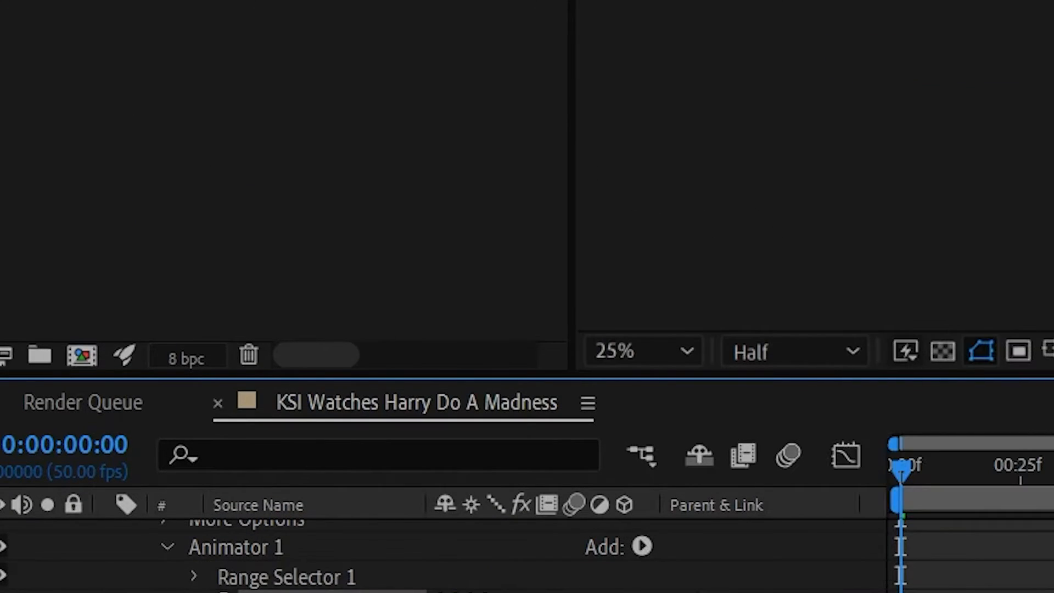
left_click_drag(658, 298, 660, 323)
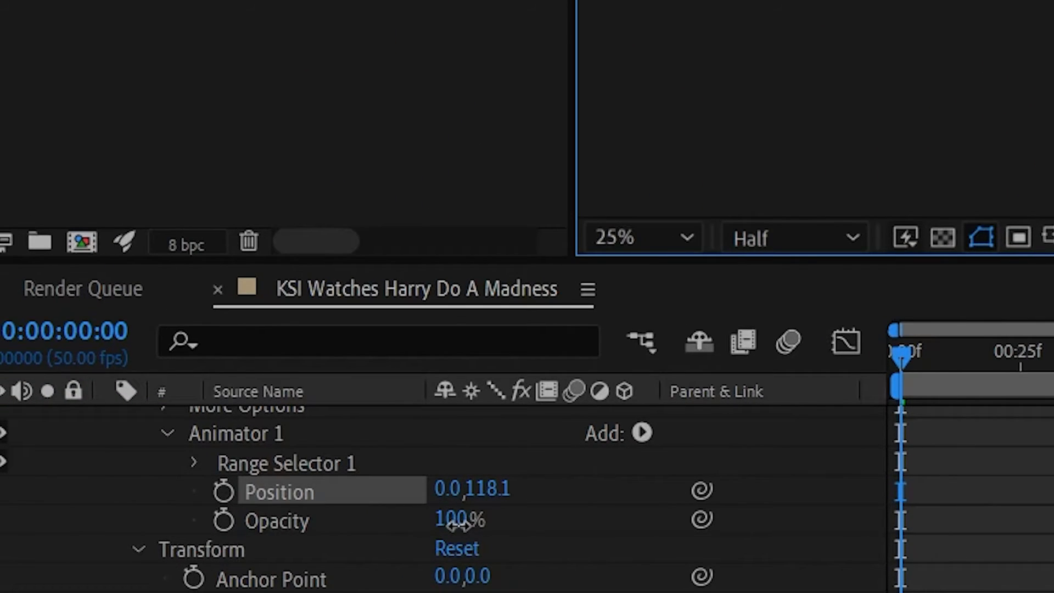
left_click_drag(197, 505, 44, 520)
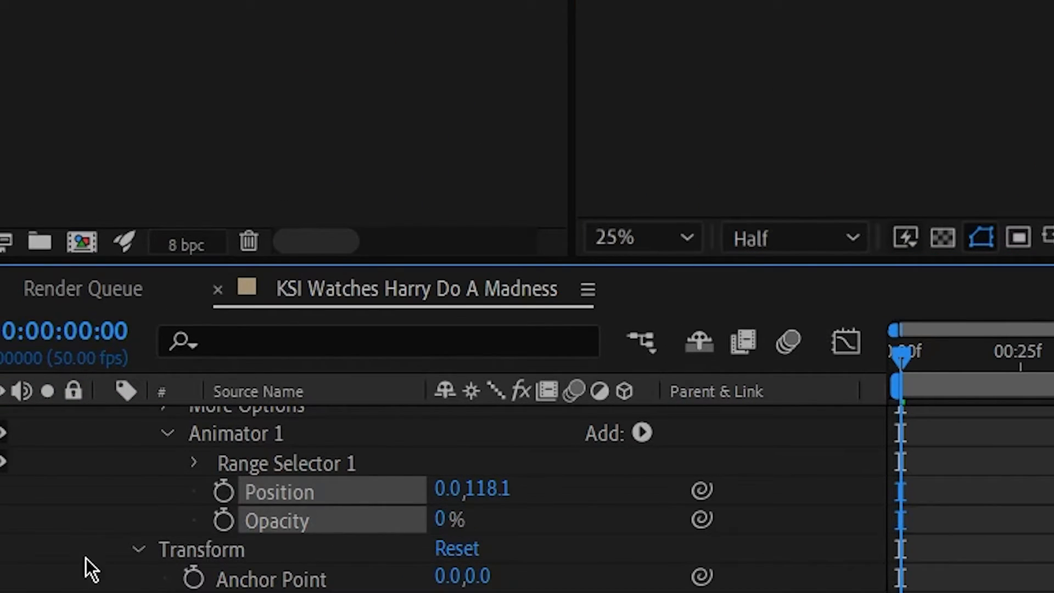
Keyframe Range Selector 1's Offset at -100% on the first frame and at 100% on 0:00:01:25
left_click(193, 464)
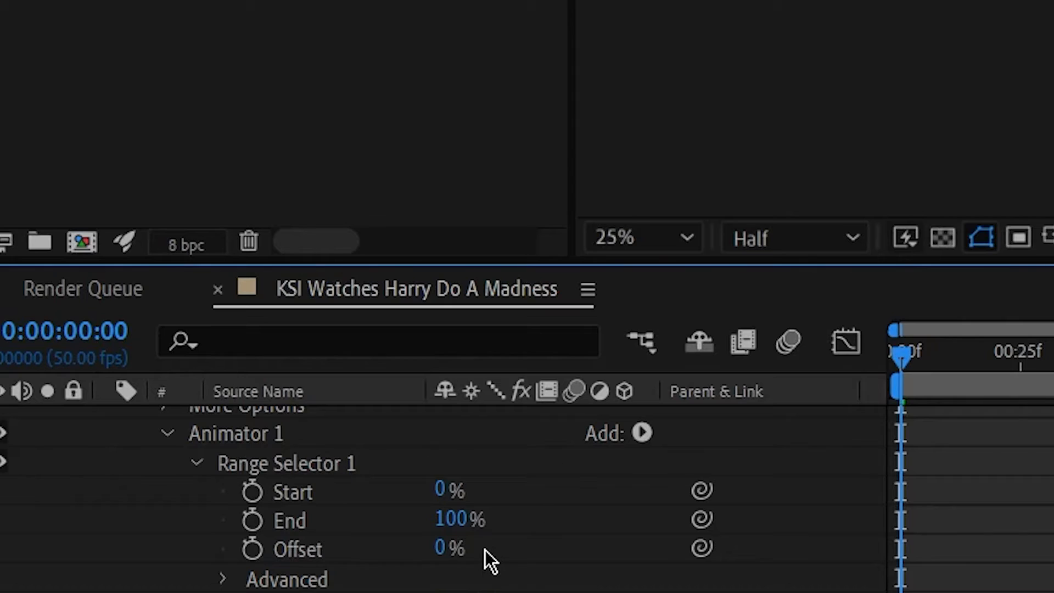
left_click_drag(443, 552, 387, 552)
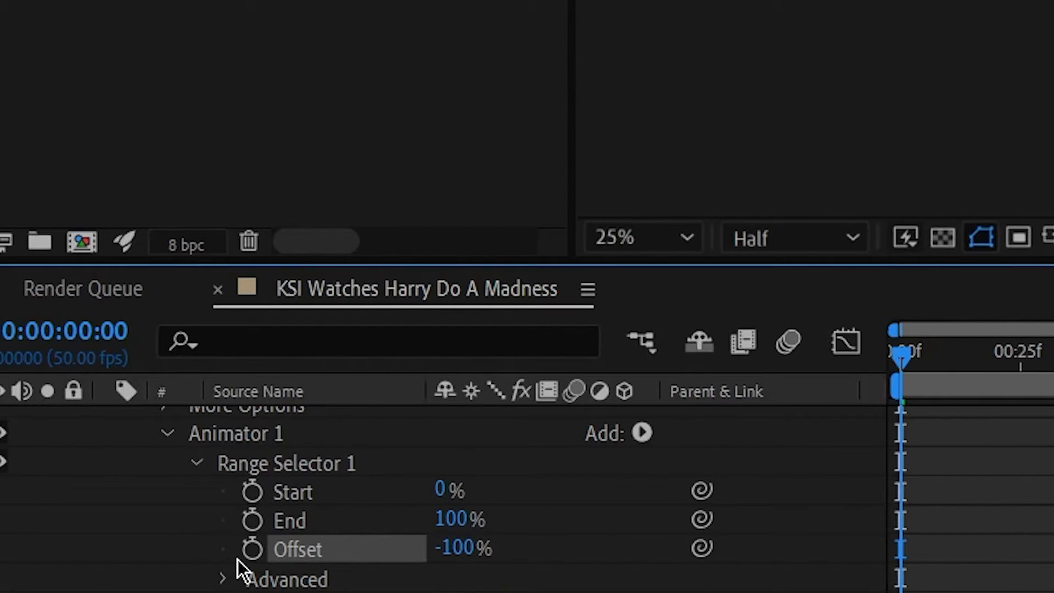
left_click(253, 548)
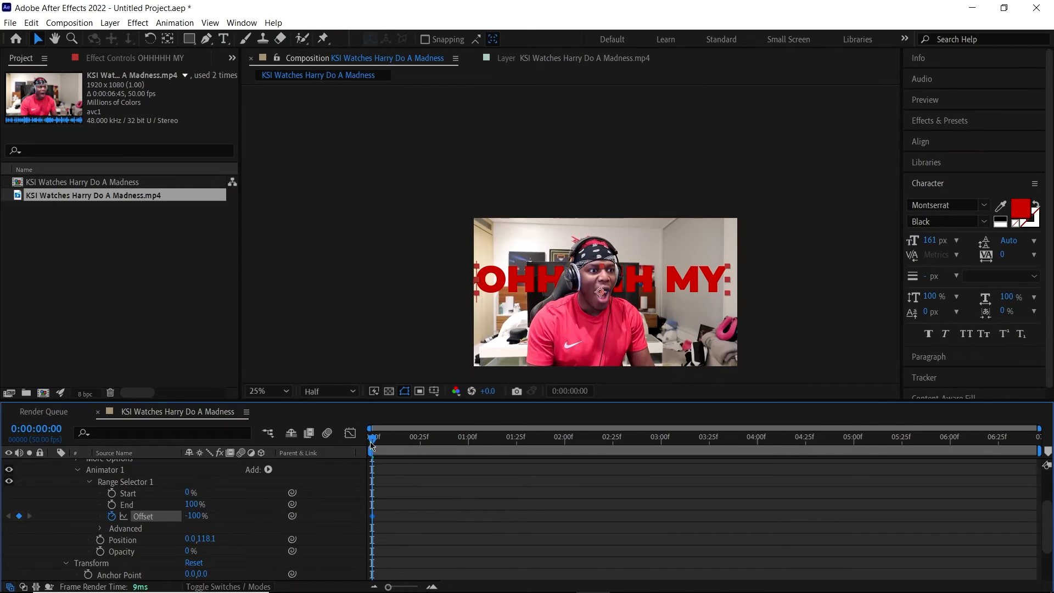
left_click_drag(904, 359, 1012, 366)
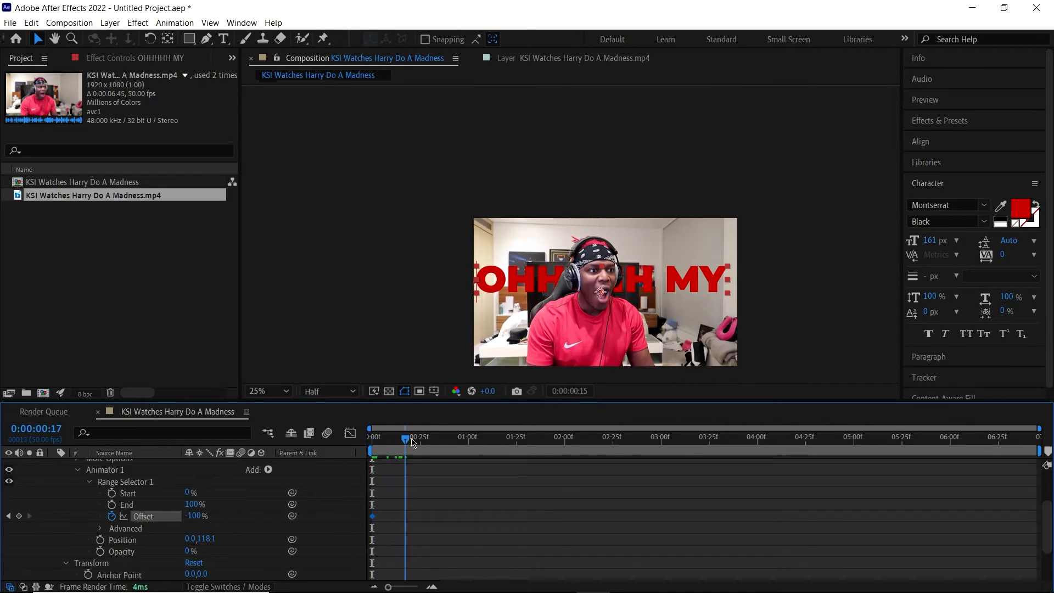
left_click_drag(413, 442, 518, 474)
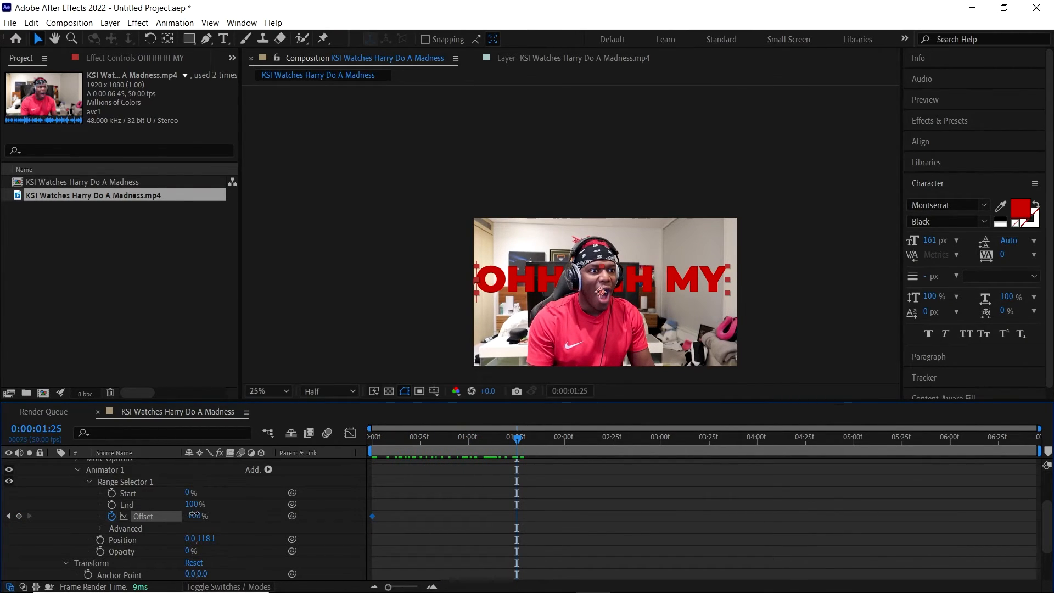
left_click_drag(195, 515, 388, 517)
In the range selector's advanced options, set Shape to Ramp Up, Ease High to 20% and Ease Low to 100%
scroll(243, 546, "down", 3)
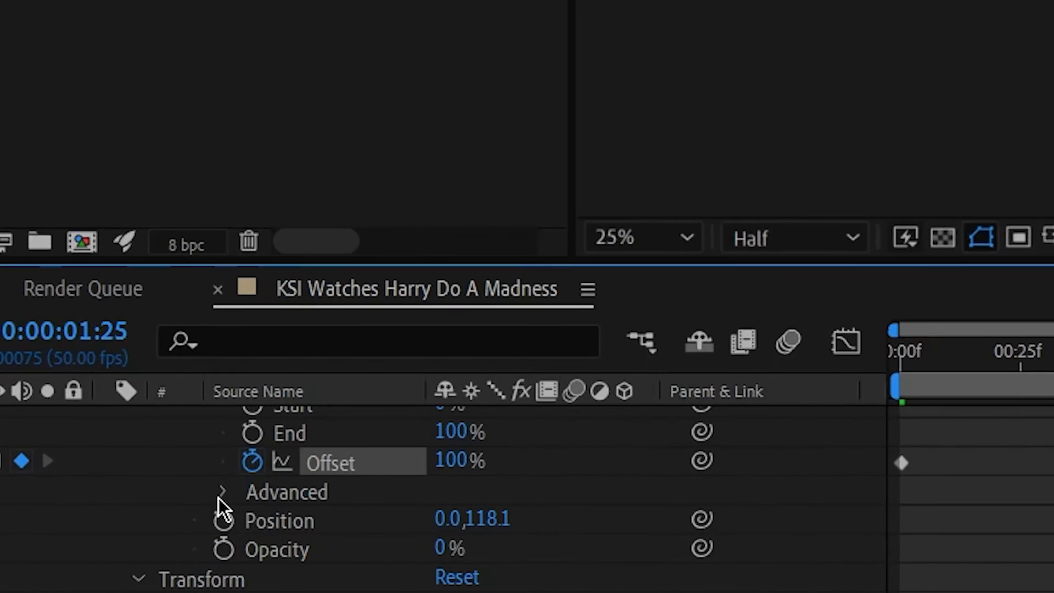
left_click(98, 494)
scroll(209, 499, "down", 2)
left_click(498, 569)
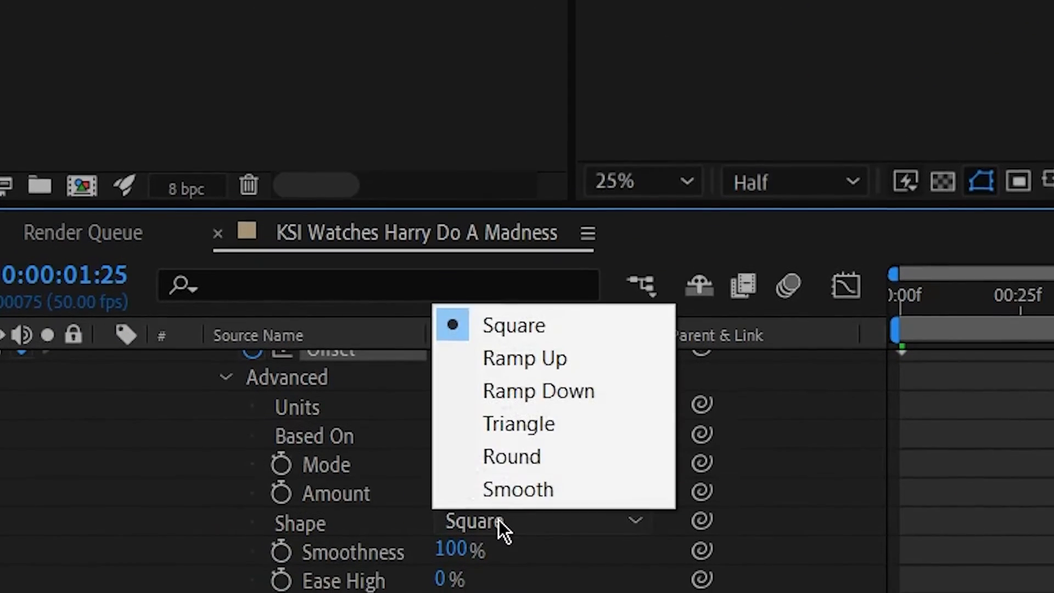
left_click(590, 325)
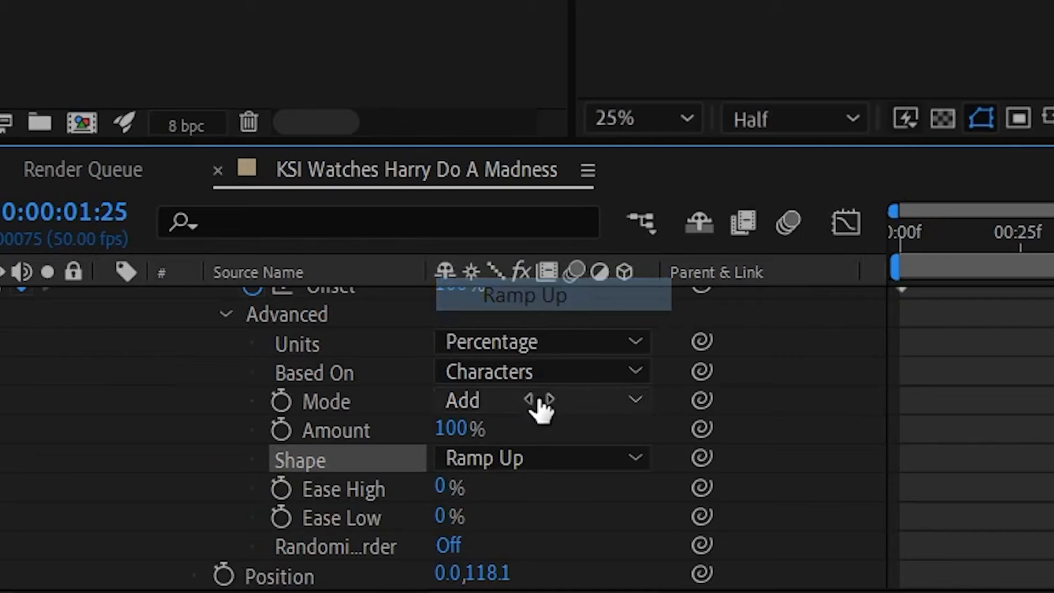
left_click(444, 505)
type("20")
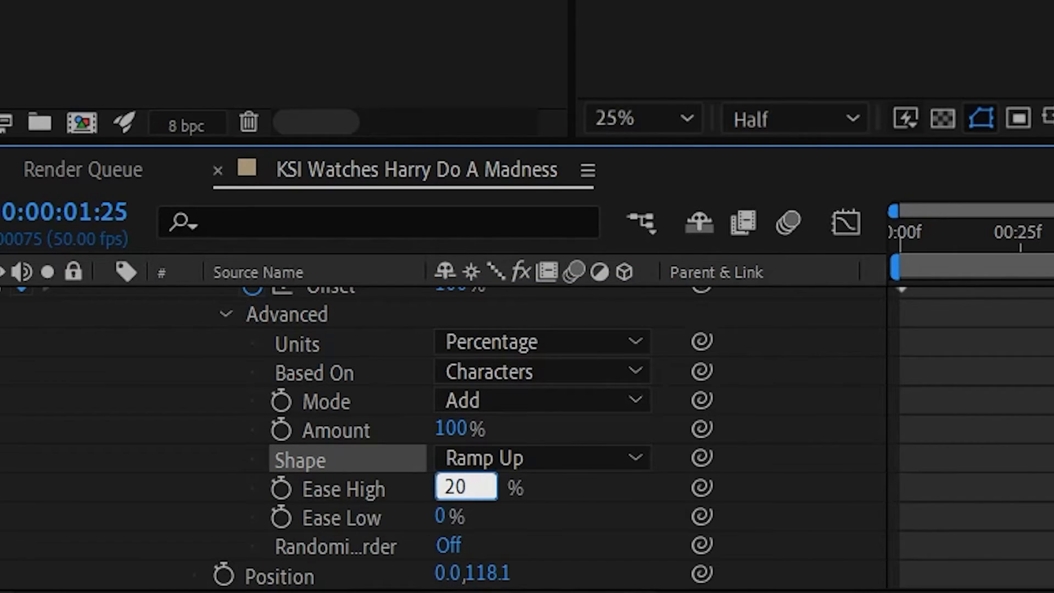
left_click(451, 526)
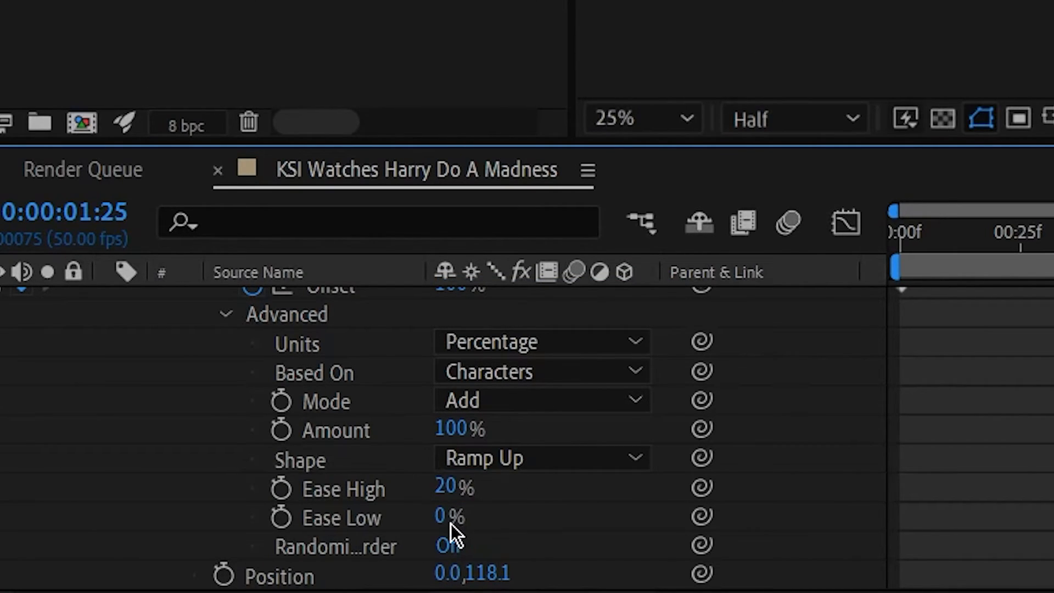
left_click(440, 519)
type("1-")
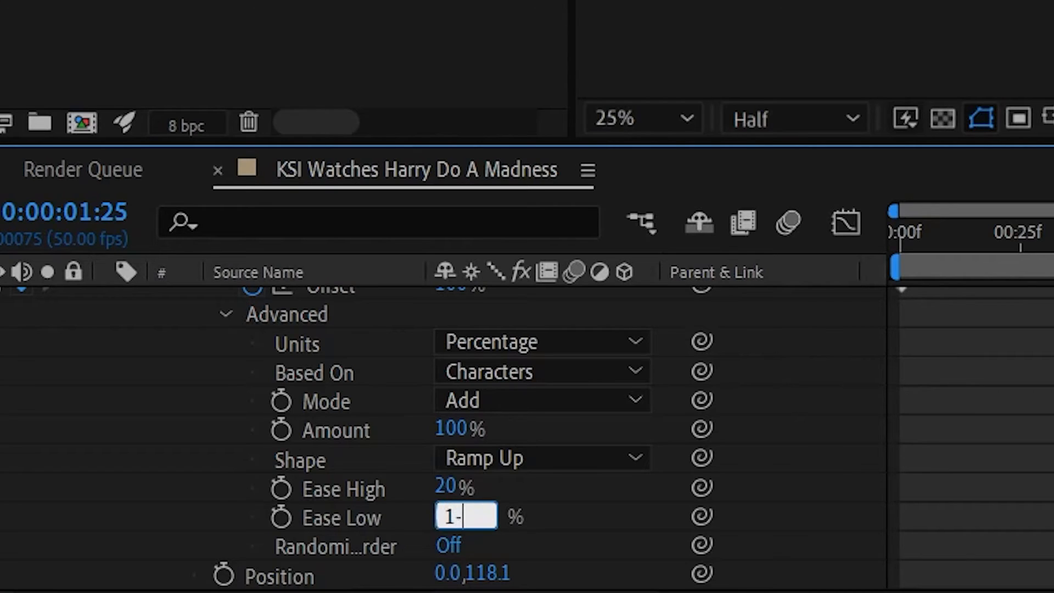
type("0")
key("Return")
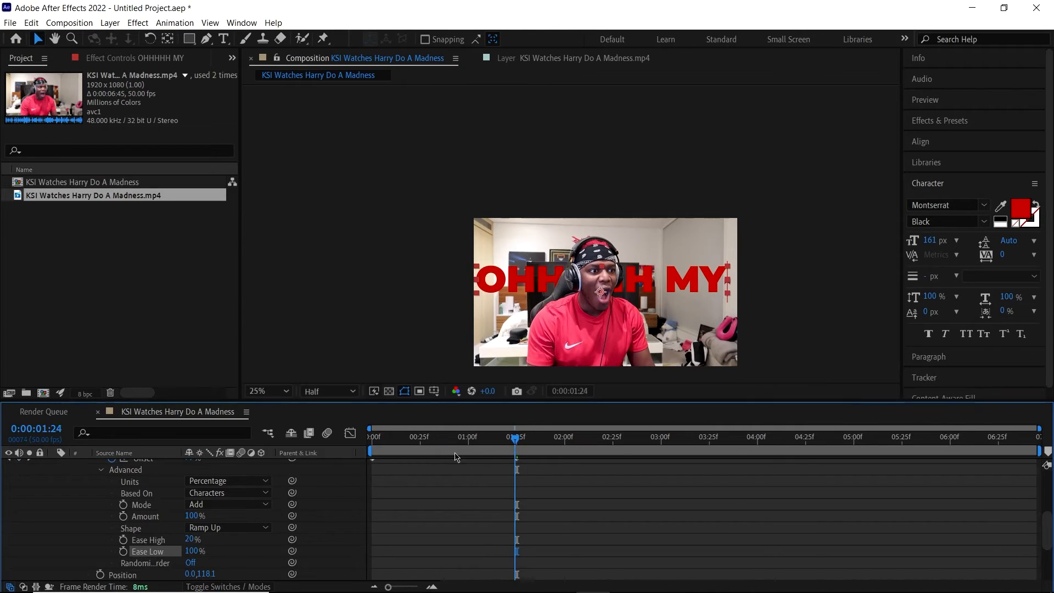
Play the composition from the first frame to check the text reveal animation
key("space")
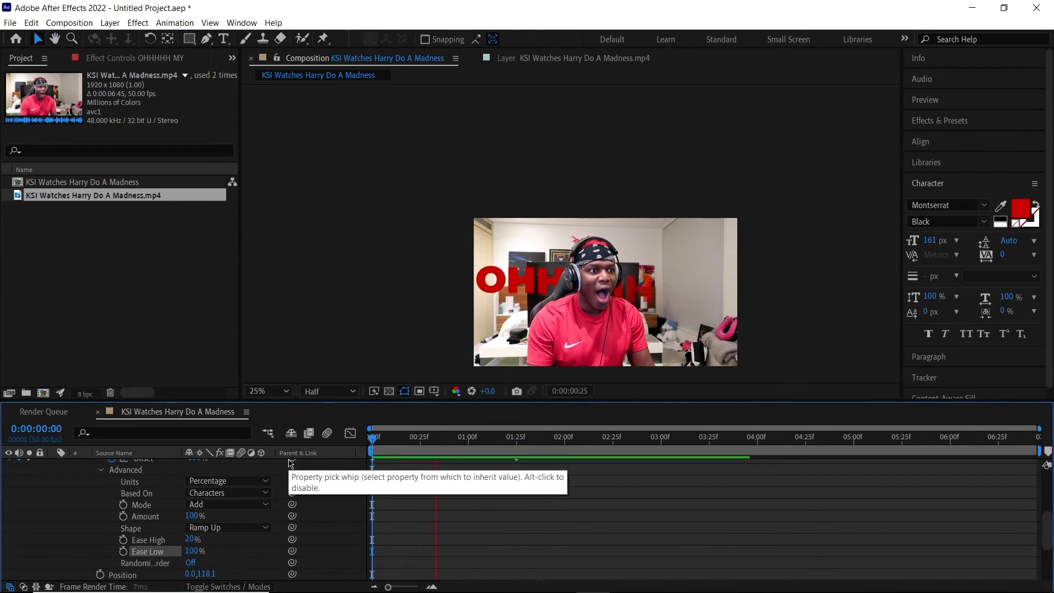
key("space")
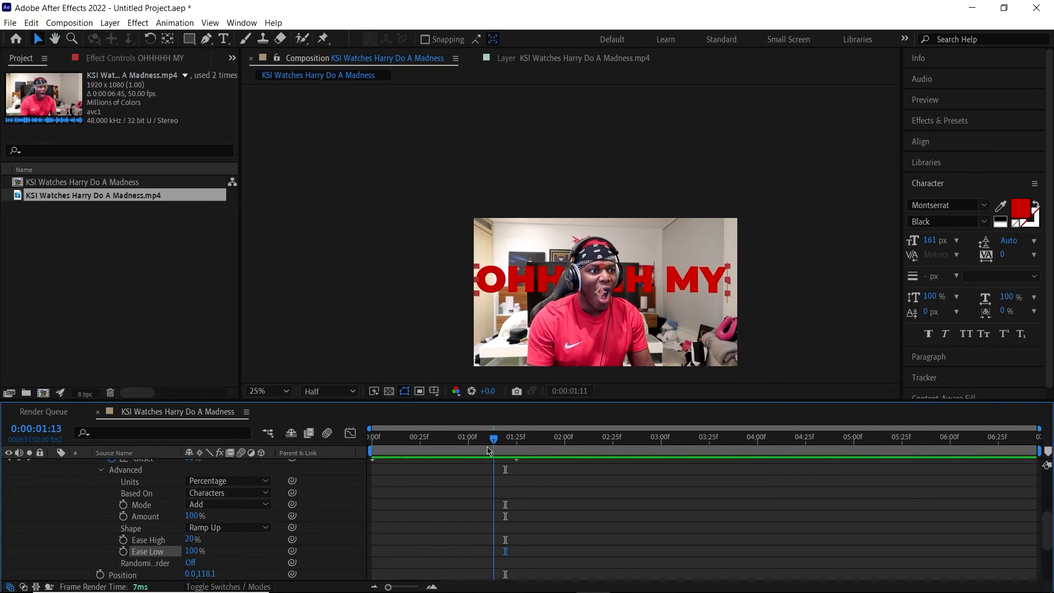
Replay the text reveal and park the current time at 0:00:01:07
key("space")
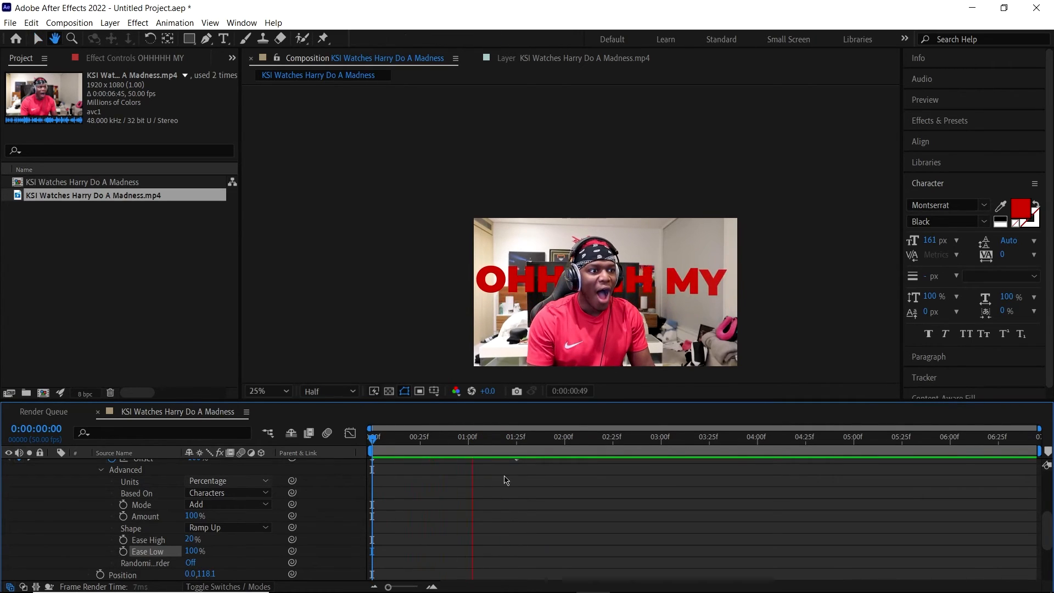
left_click(477, 439)
left_click_drag(480, 444, 483, 439)
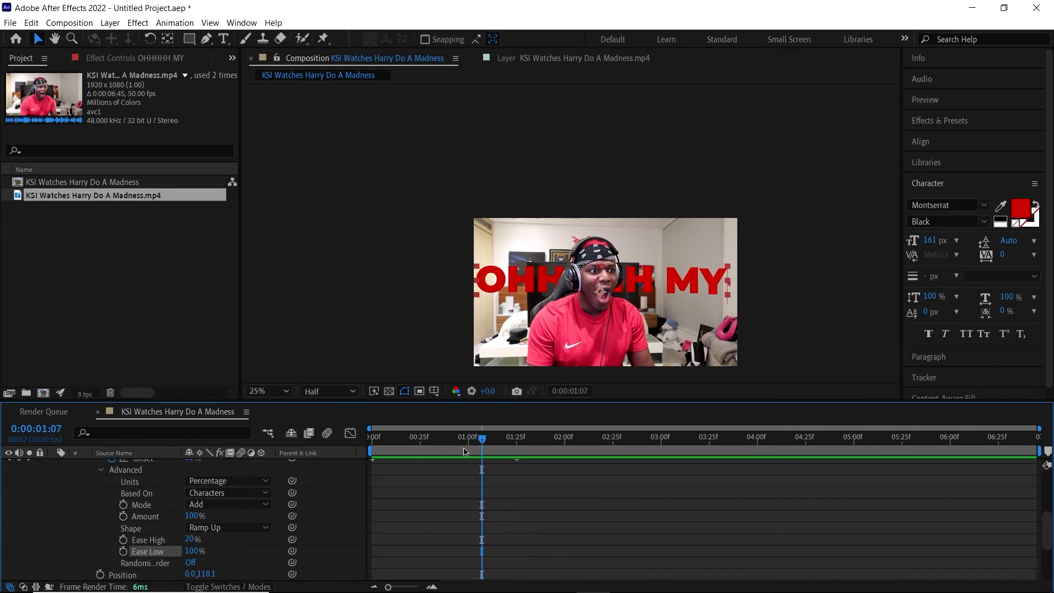
Collapse the OHHHHH MY text layer's properties and duplicate the layer
scroll(153, 518, "up", 4)
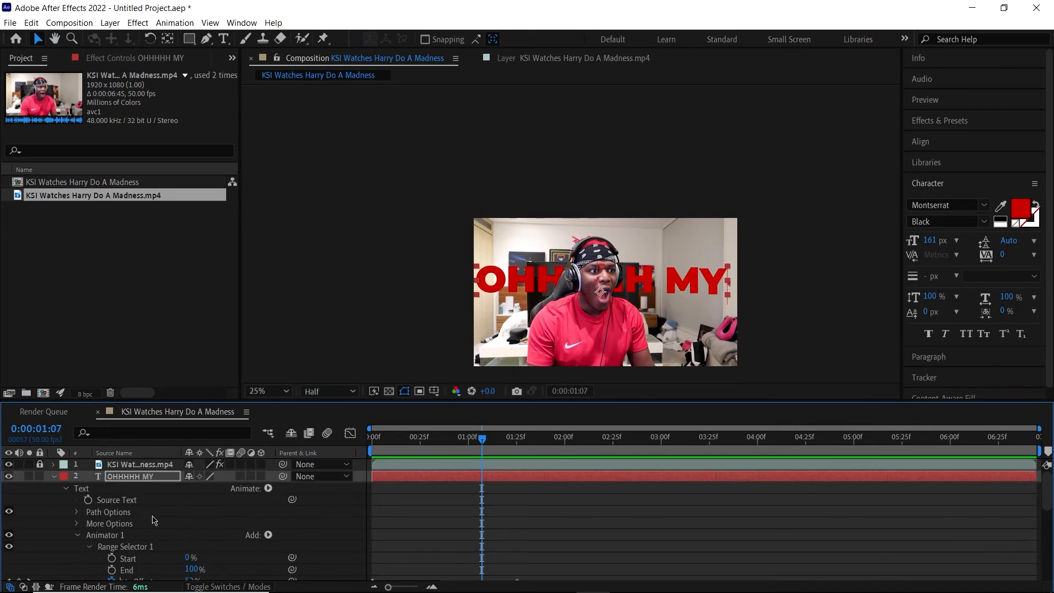
left_click(55, 477)
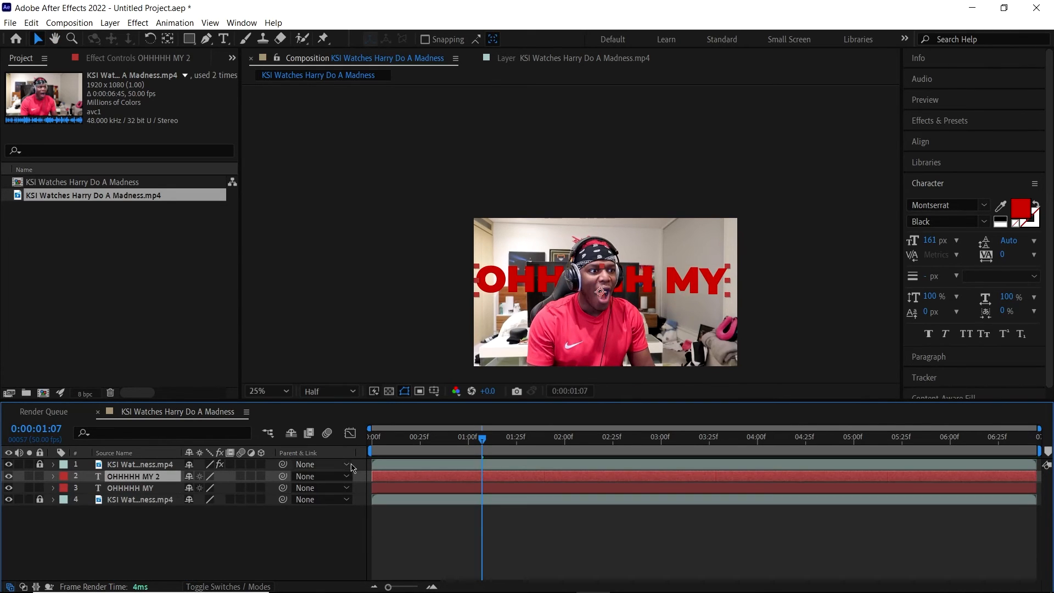
key("ctrl+d")
Shift the lower OHHHHH MY layer slightly later in time and move its text directly below the first line
left_click(447, 488)
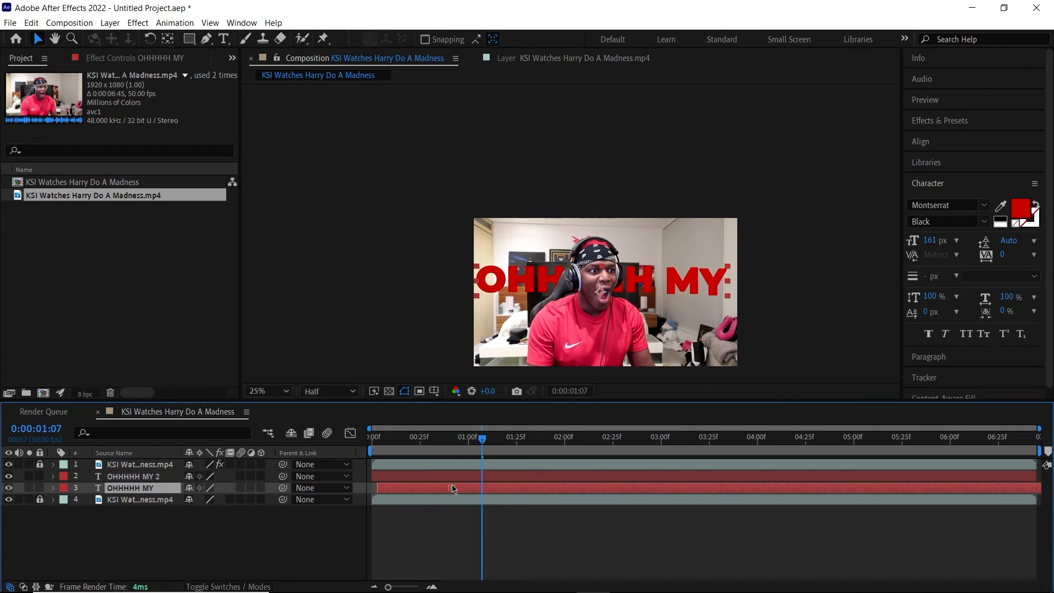
left_click_drag(452, 488, 459, 488)
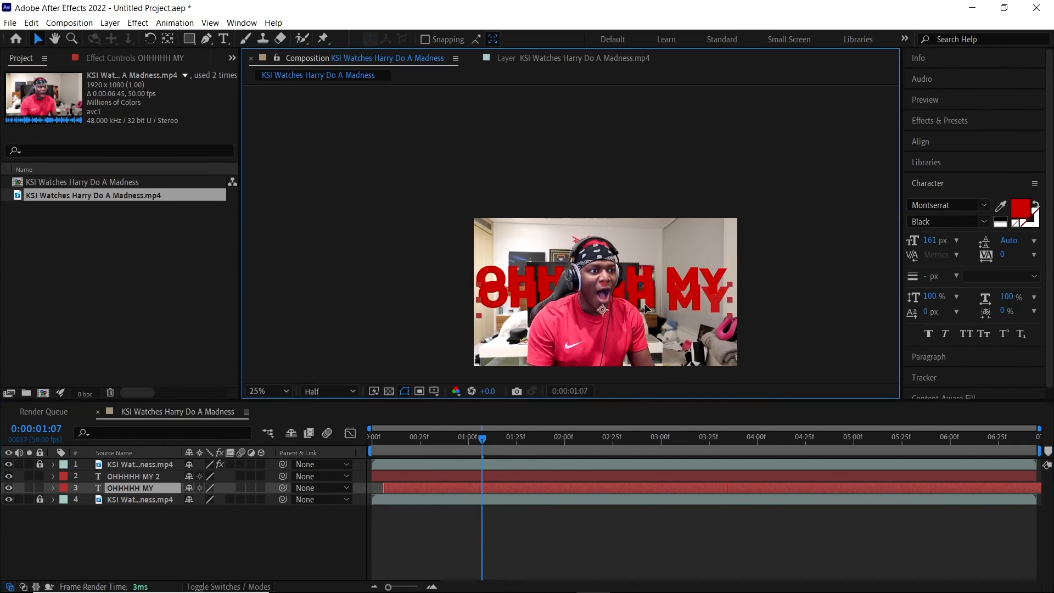
left_click_drag(647, 308, 647, 323)
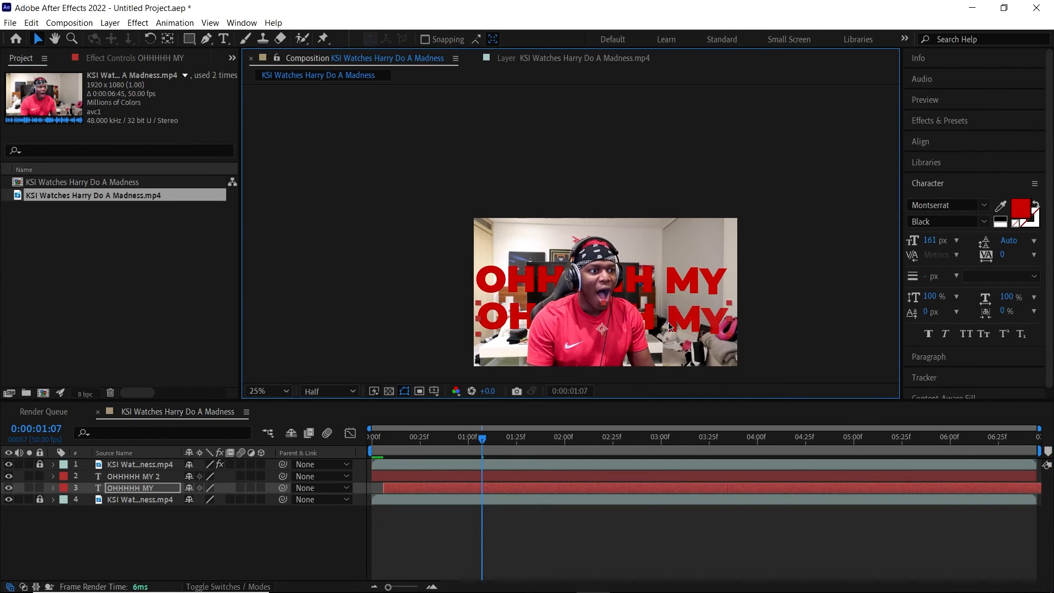
Replace the wording of the second text line with GOOOOOOD
key("t")
key("t")
key("ctrl+t")
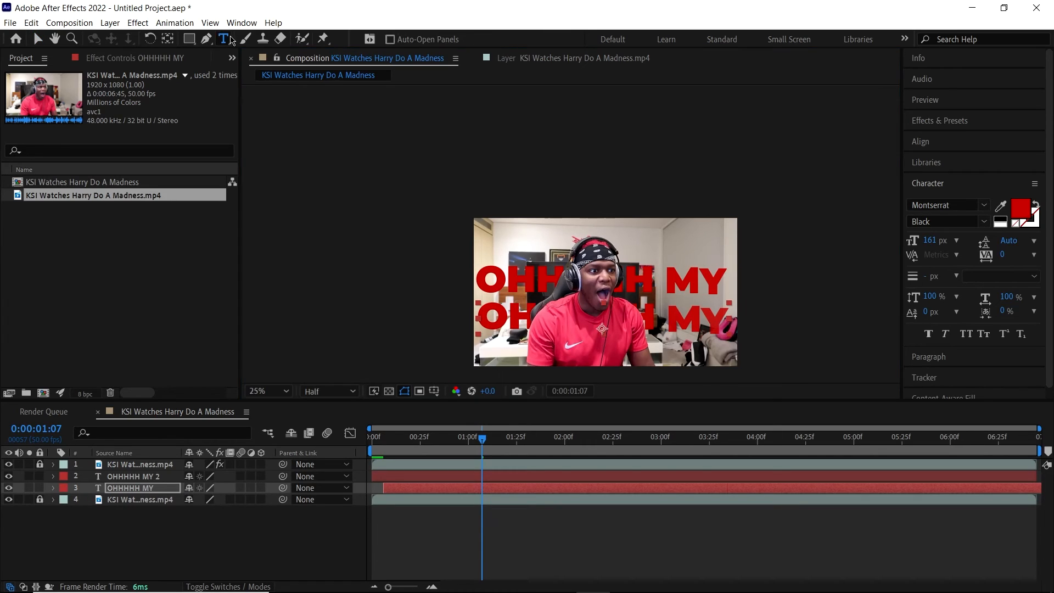
left_click(718, 317)
key("BackSpace")
key("BackSpace")
key("BackSpace")
key("BackSpace")
key("BackSpace")
key("BackSpace")
key("BackSpace")
key("BackSpace")
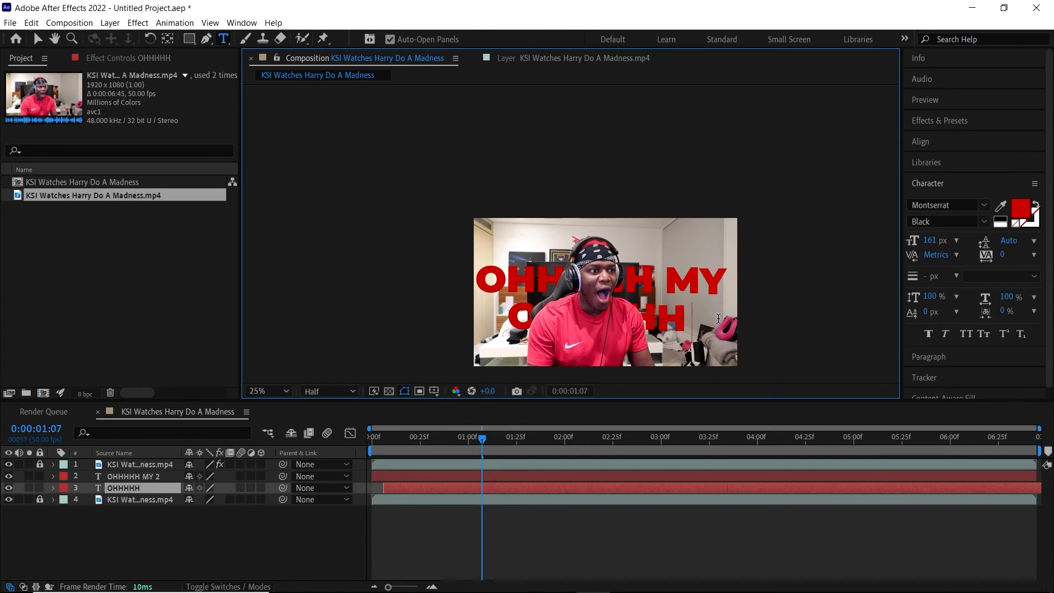
key("BackSpace")
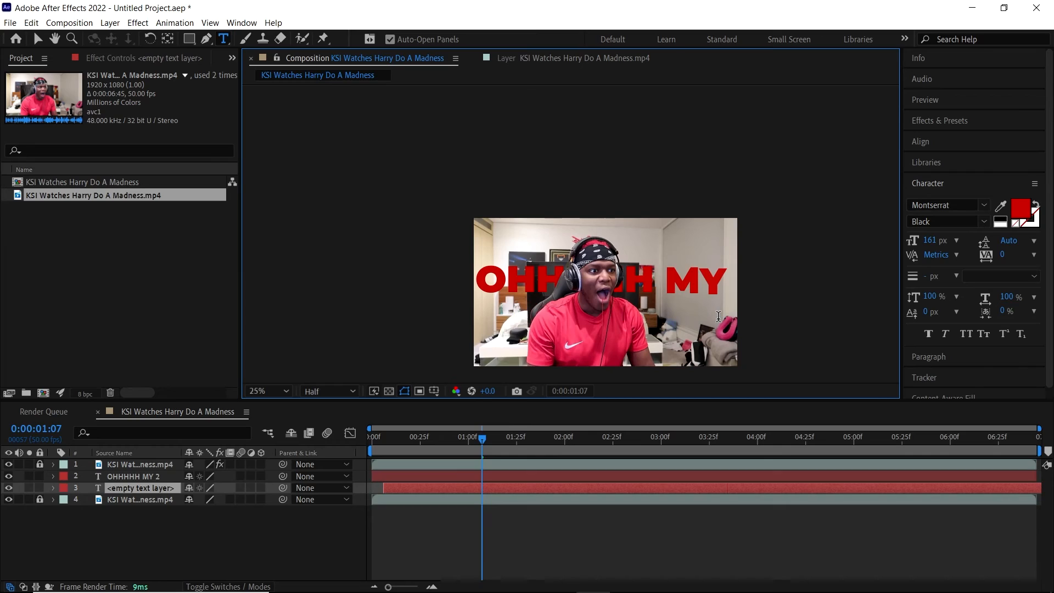
type("GOOOOOOD")
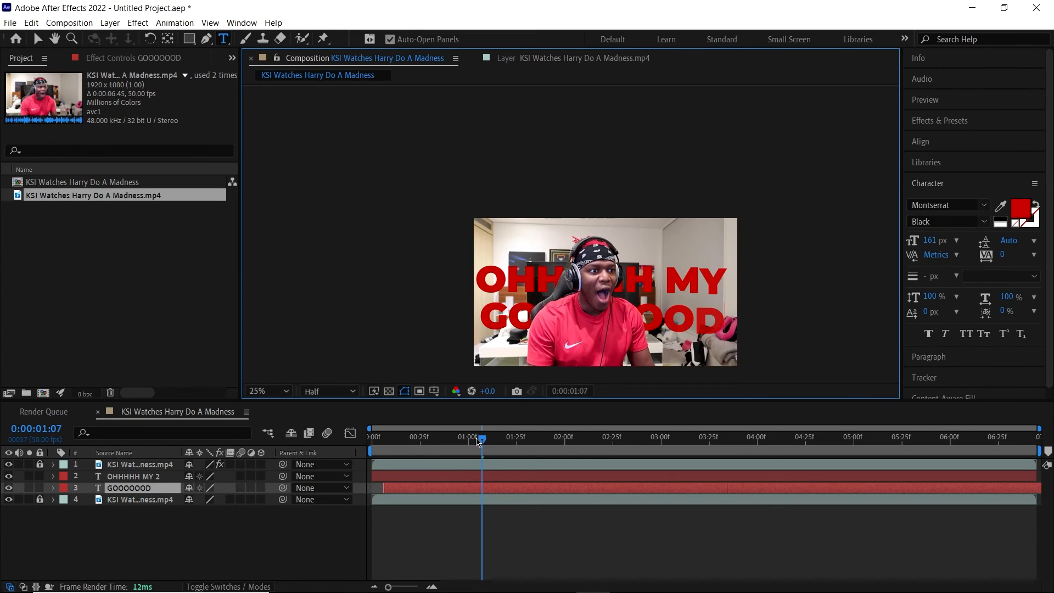
Delay the GOOOOOOD layer to start at about 0:00:00:35, playing the composition to check its timing against the first line
key("space")
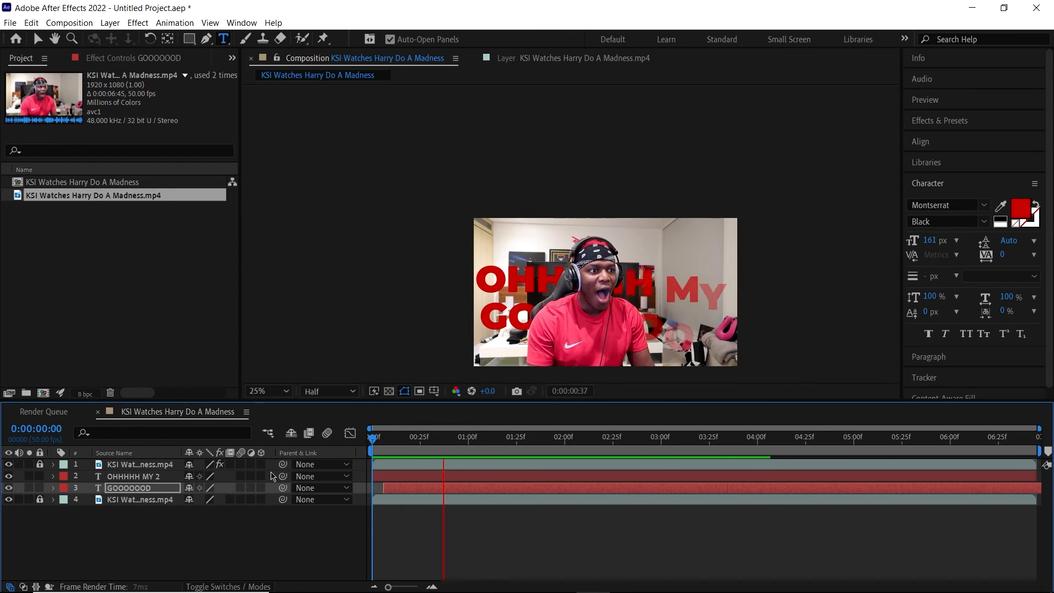
key("space")
left_click_drag(413, 487, 425, 488)
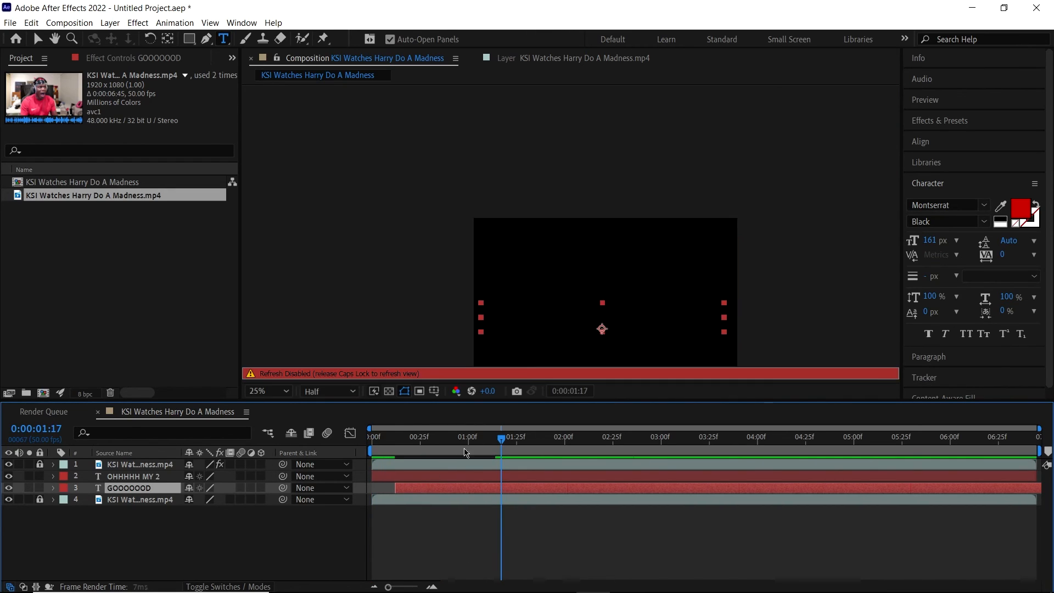
key("space")
key("Caps_Lock")
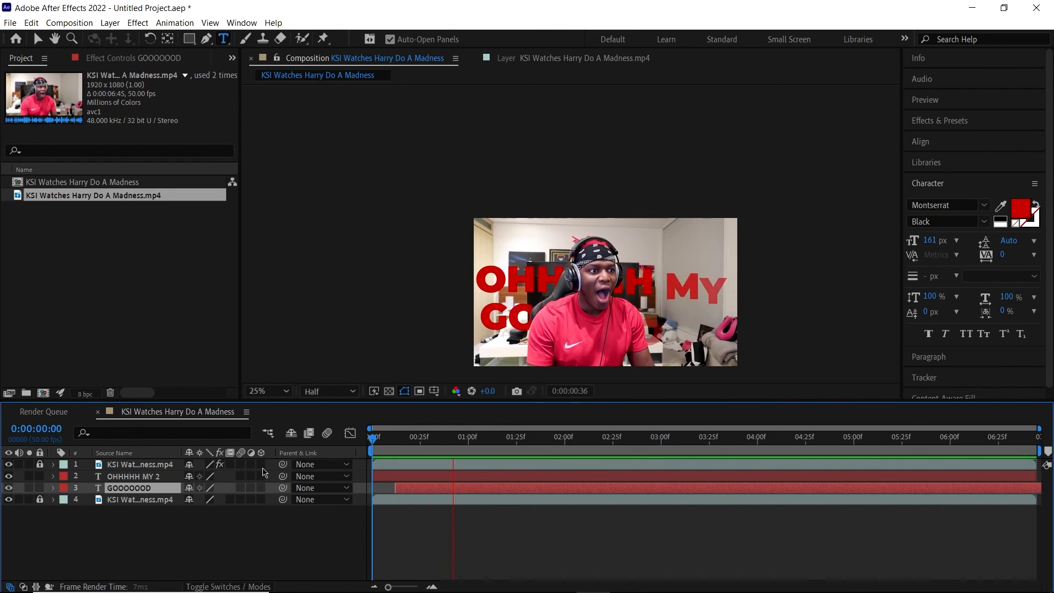
left_click_drag(456, 490, 522, 487)
key("space")
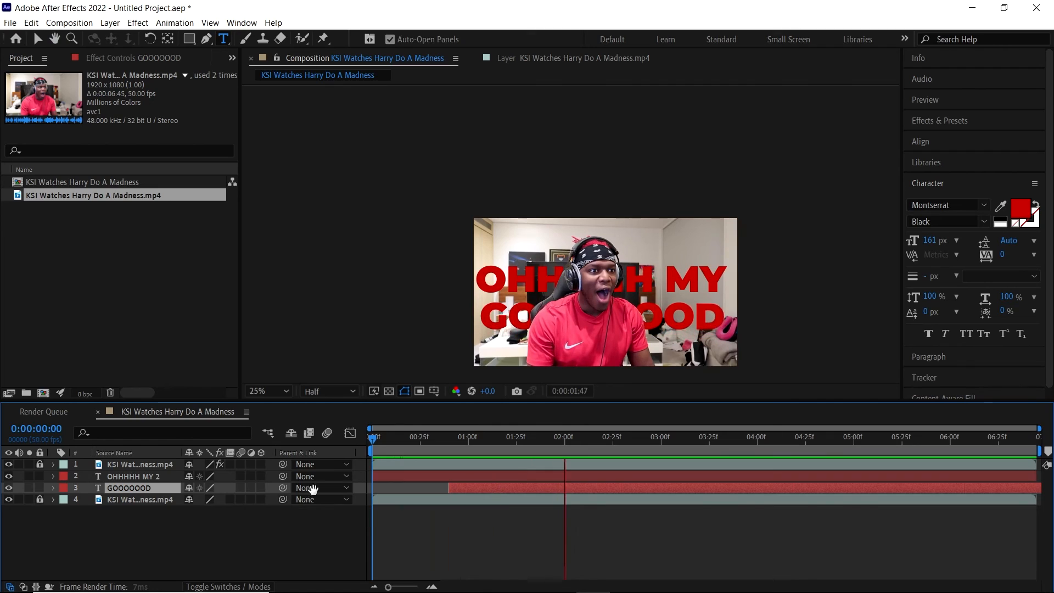
key("space")
left_click_drag(462, 496, 456, 494)
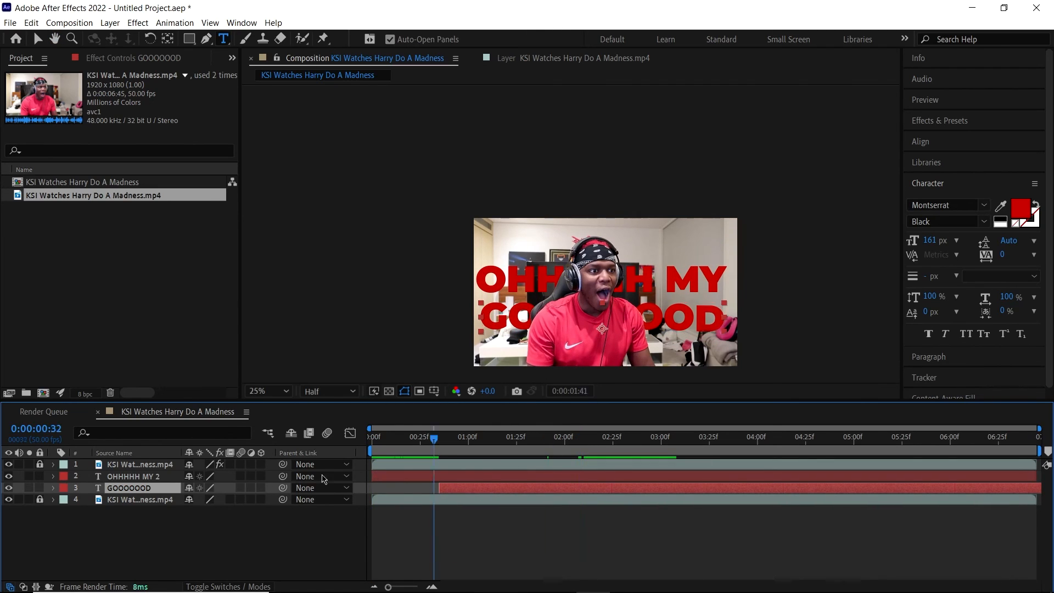
key("space")
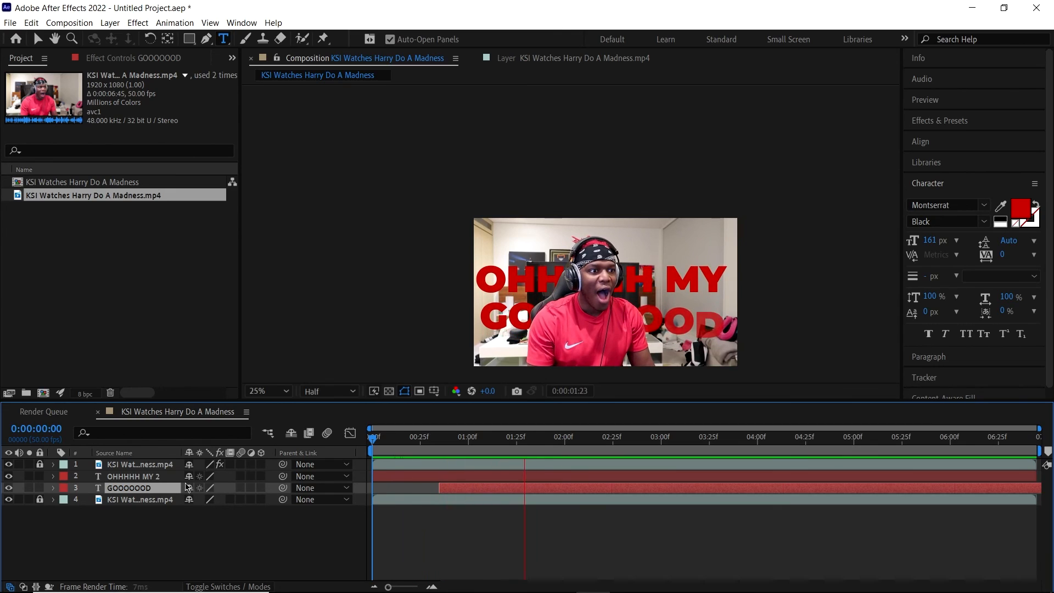